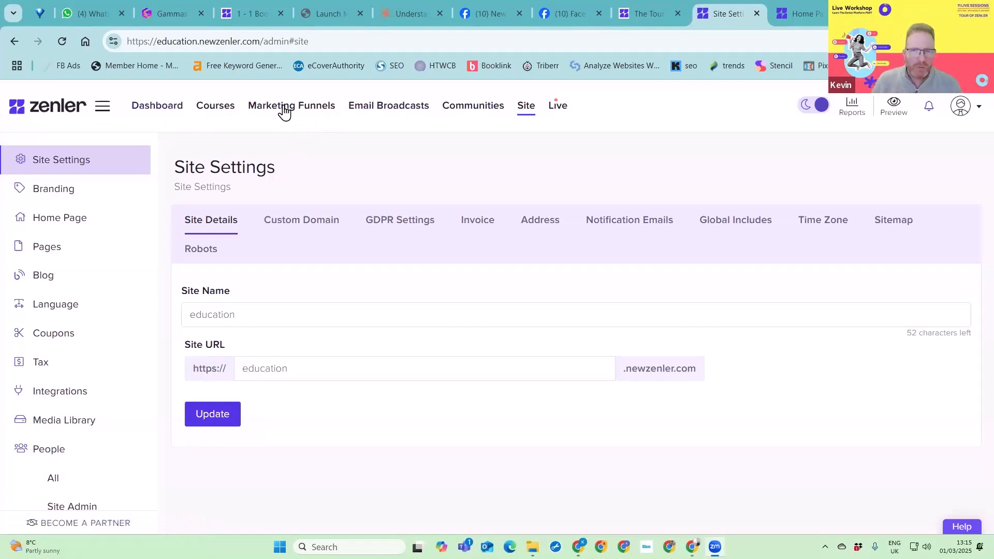
- Set the site's home page for logged-in users to My Courses and save the change
left_click(55, 228)
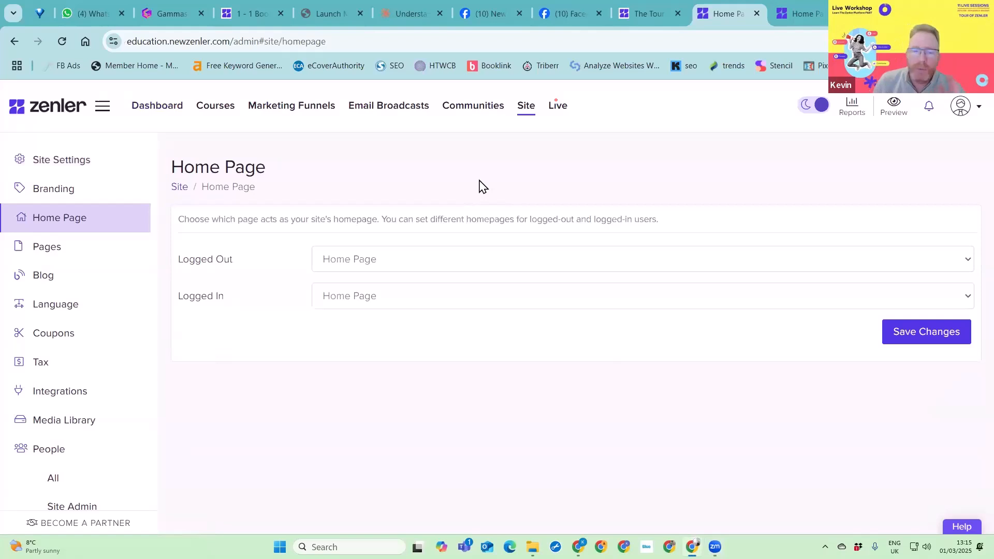
left_click(419, 258)
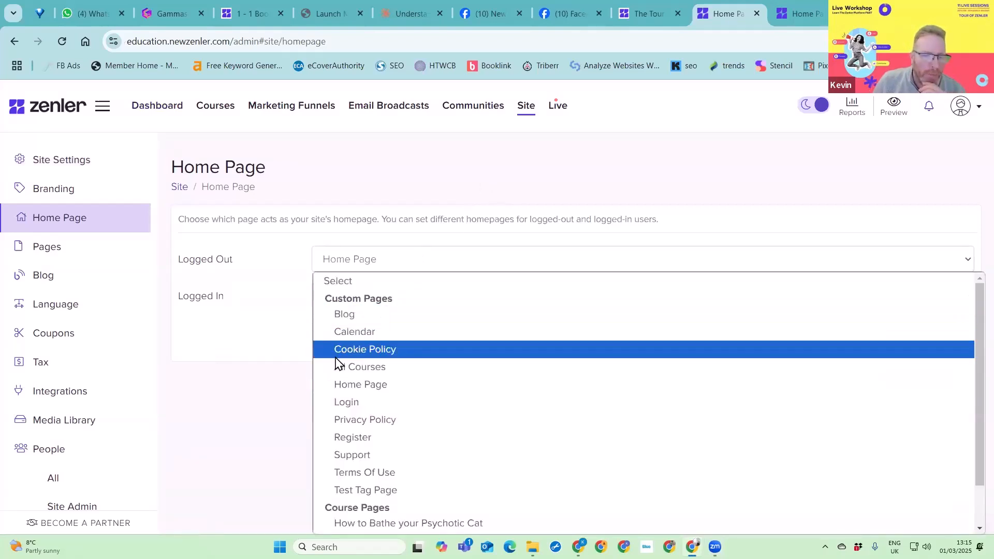
left_click(251, 255)
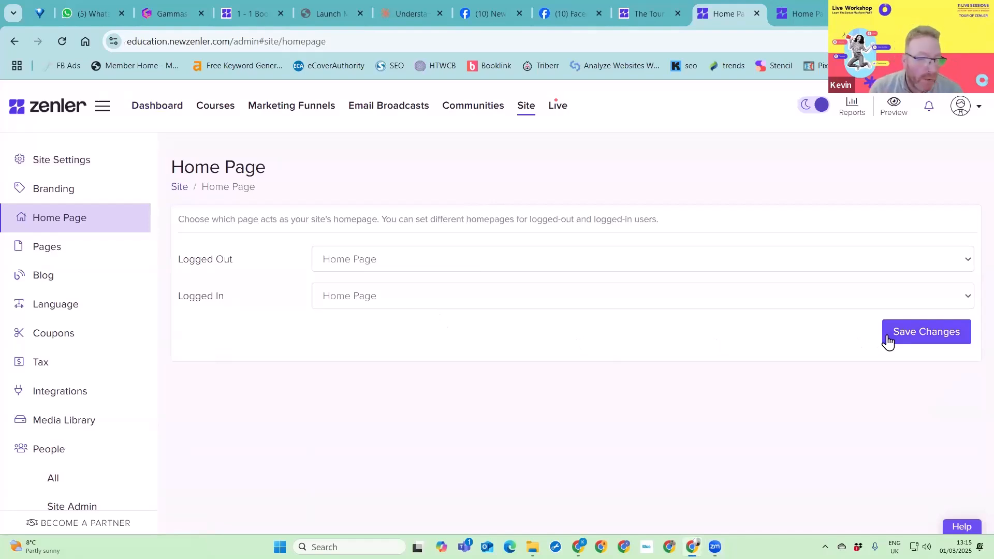
left_click(462, 301)
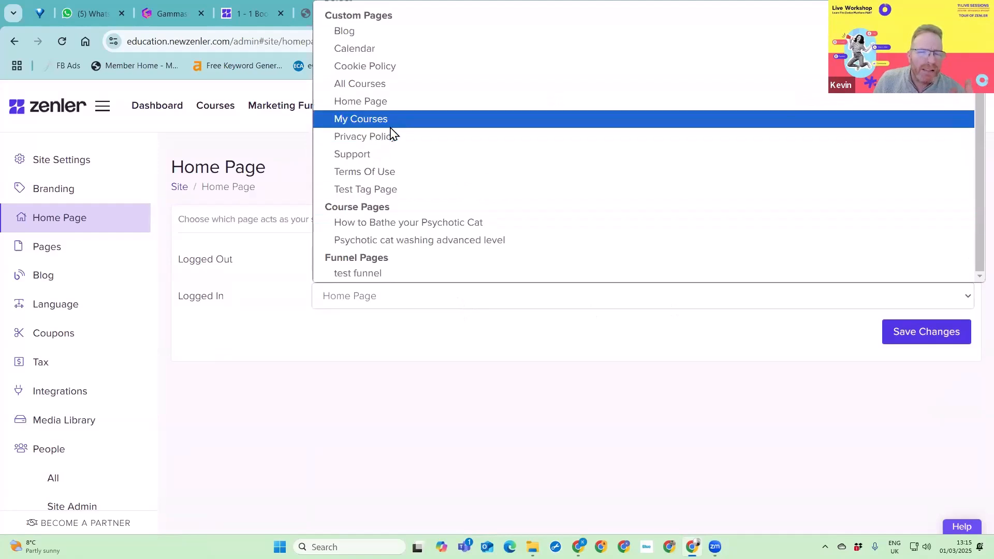
left_click(390, 131)
left_click(927, 333)
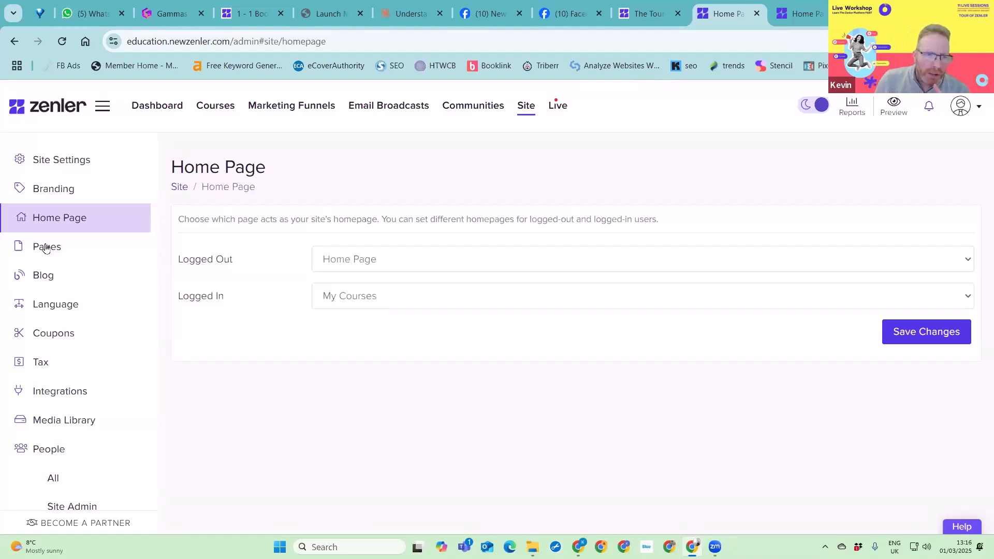
- Open the site's list of pages and look through all the default and custom pages
left_click(71, 251)
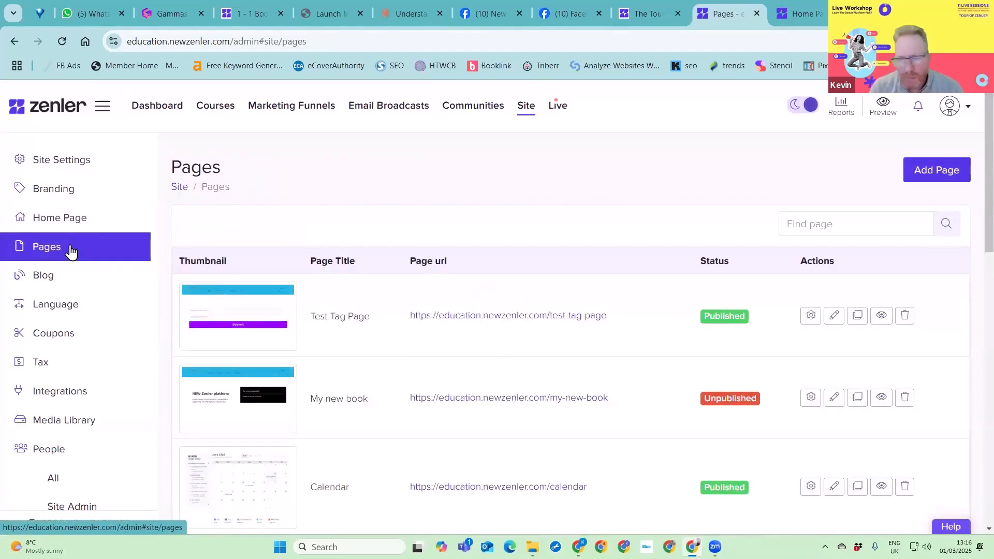
scroll(497, 341, "down", 15)
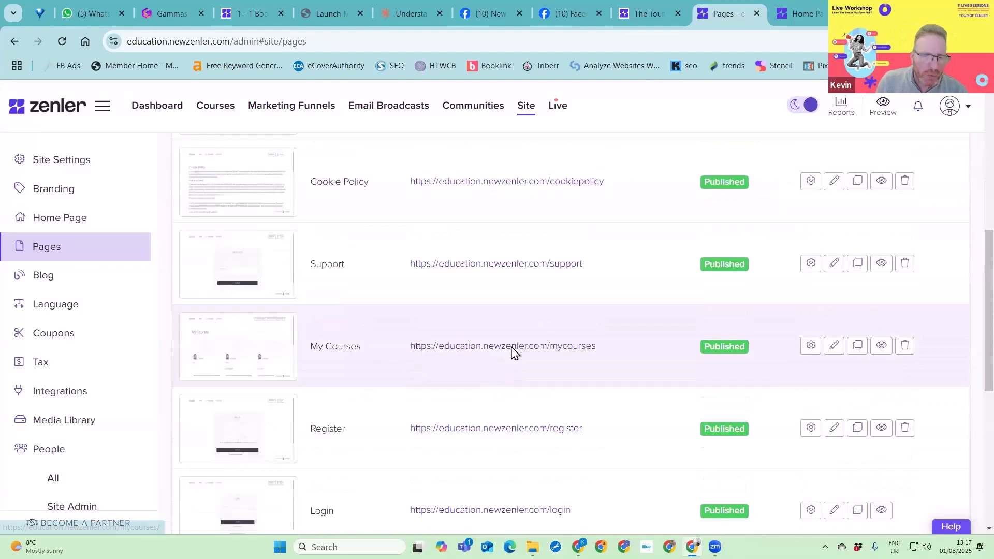
scroll(510, 354, "down", 1)
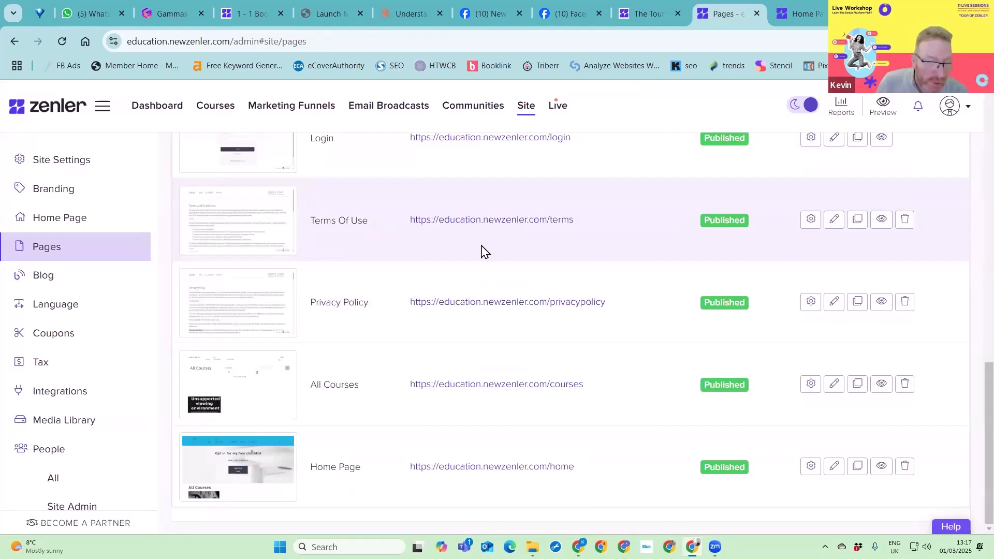
scroll(482, 246, "up", 2)
scroll(472, 273, "up", 2)
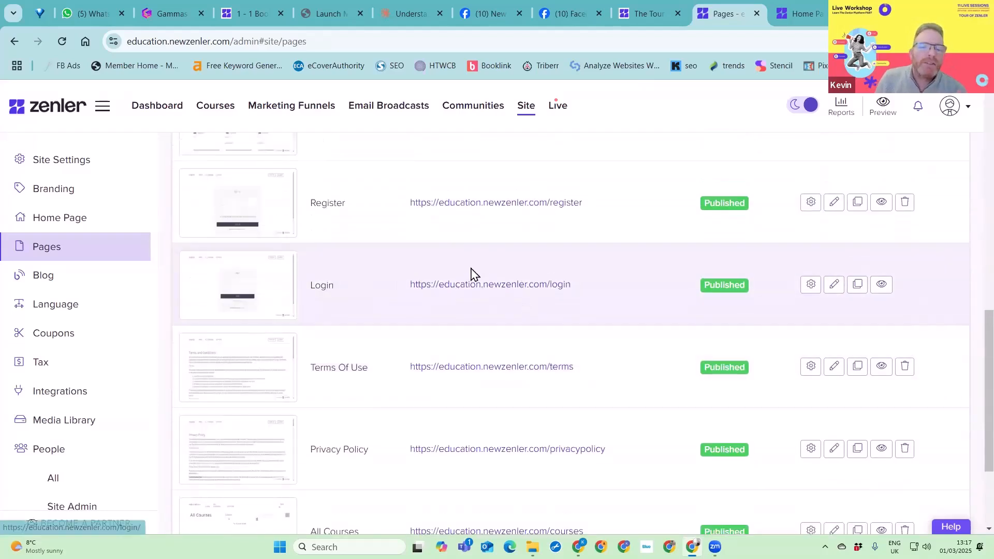
scroll(570, 347, "up", 1)
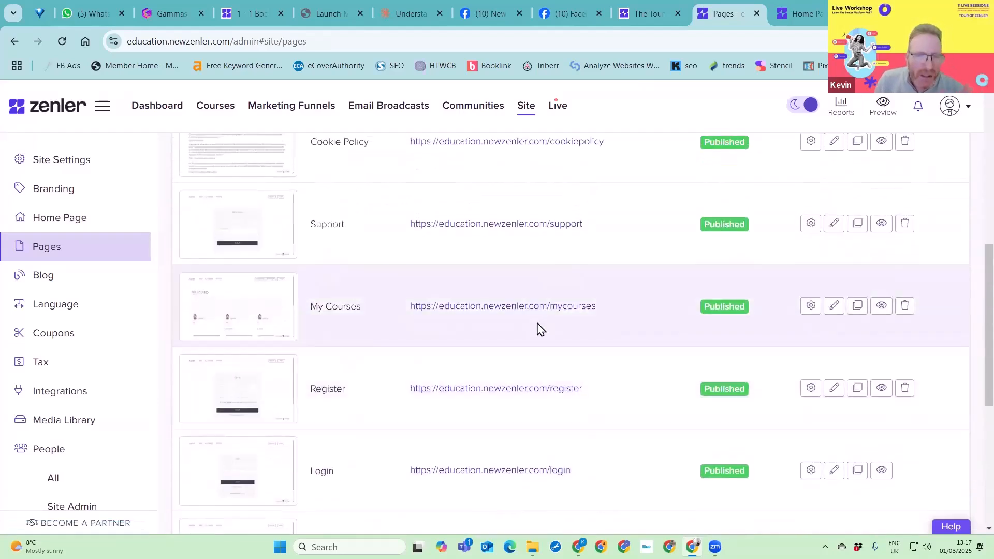
scroll(490, 326, "up", 1)
scroll(468, 315, "up", 3)
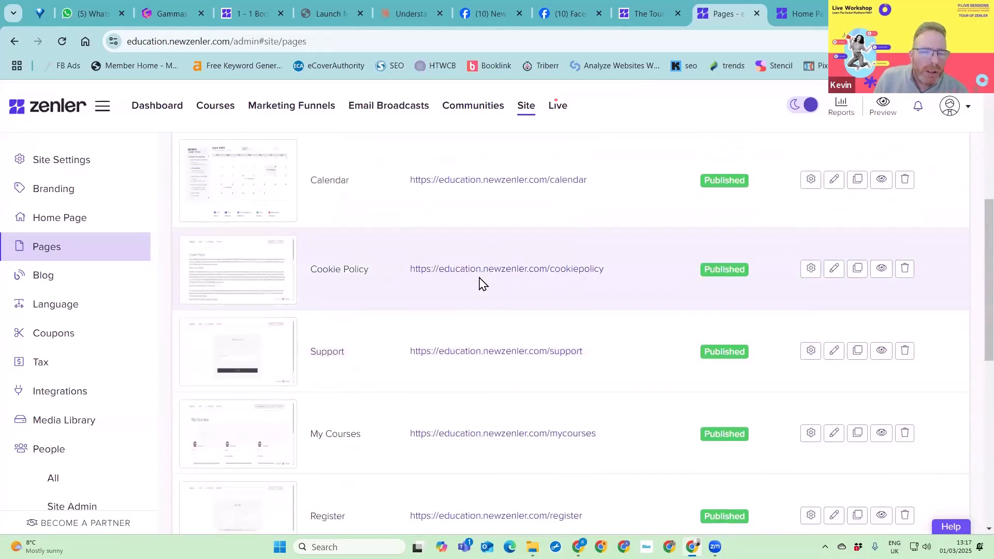
scroll(632, 313, "up", 3)
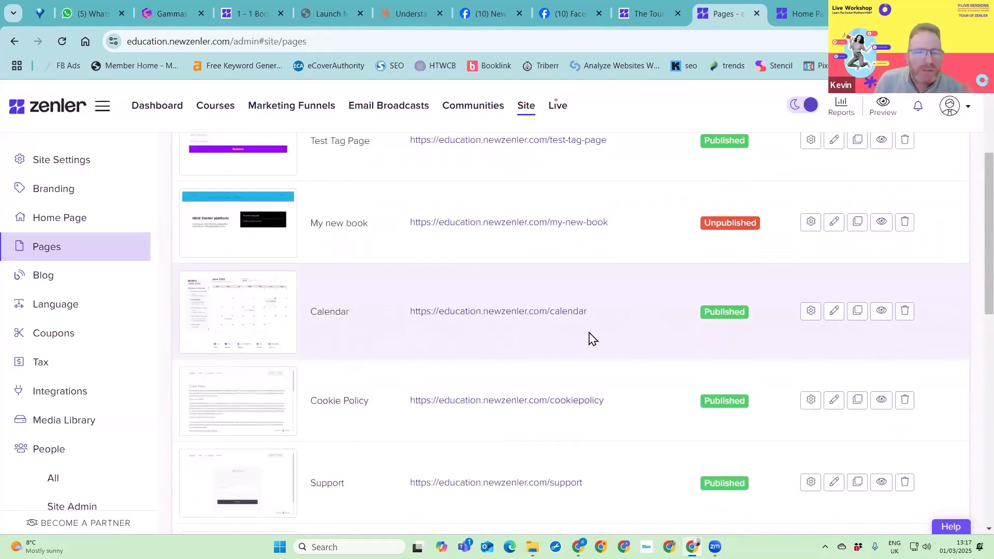
scroll(482, 350, "up", 1)
scroll(490, 349, "down", 6)
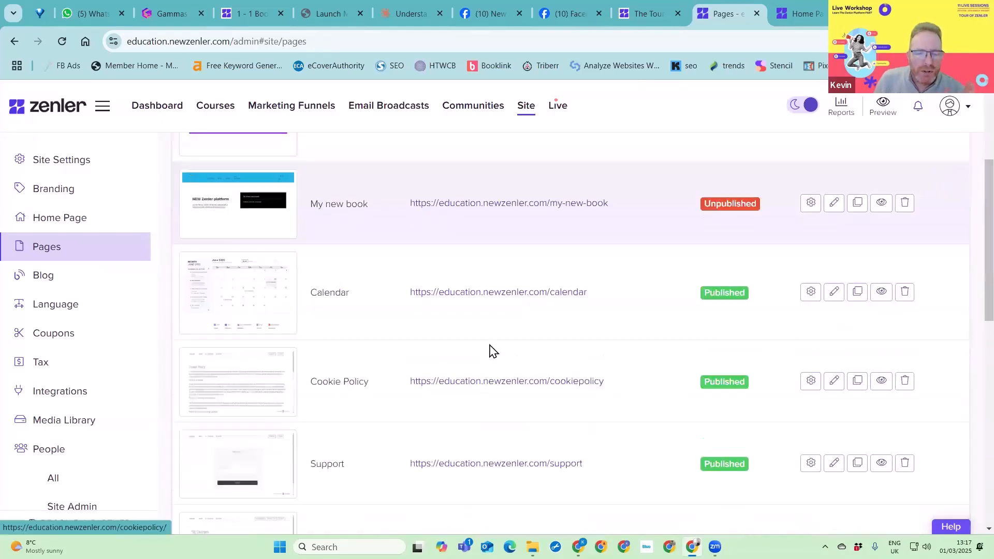
scroll(564, 345, "down", 3)
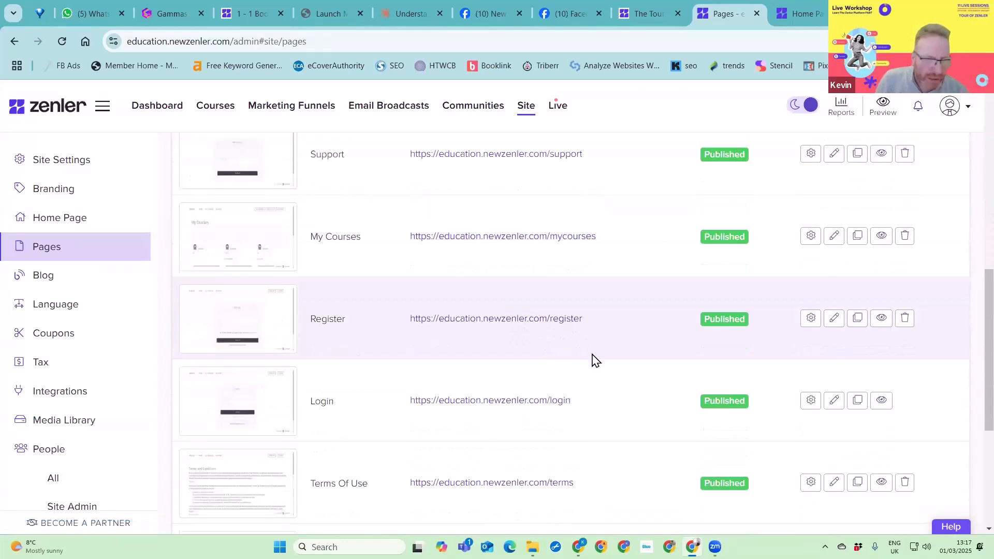
scroll(588, 365, "down", 5)
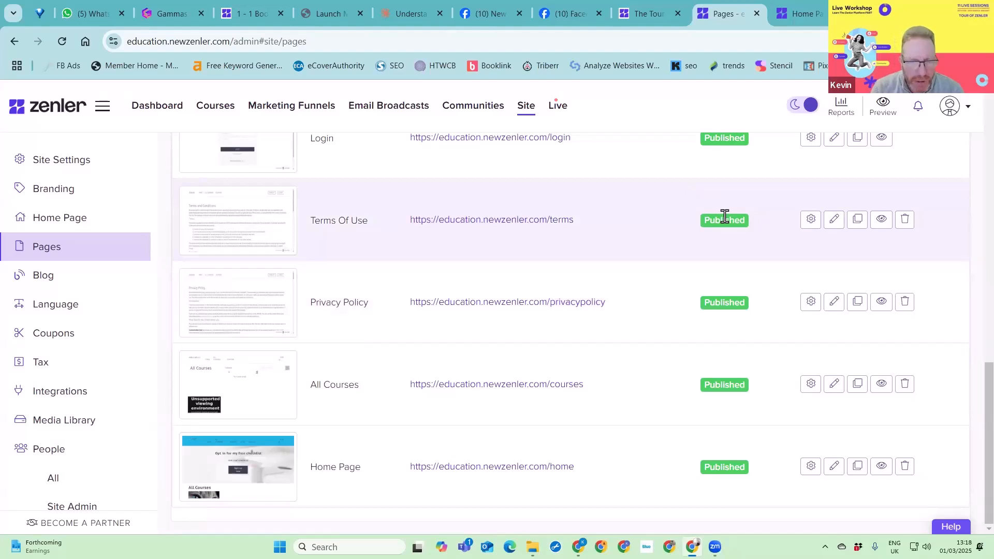
- Preview the Terms Of Use page and read through its sections down to the footer
left_click(881, 220)
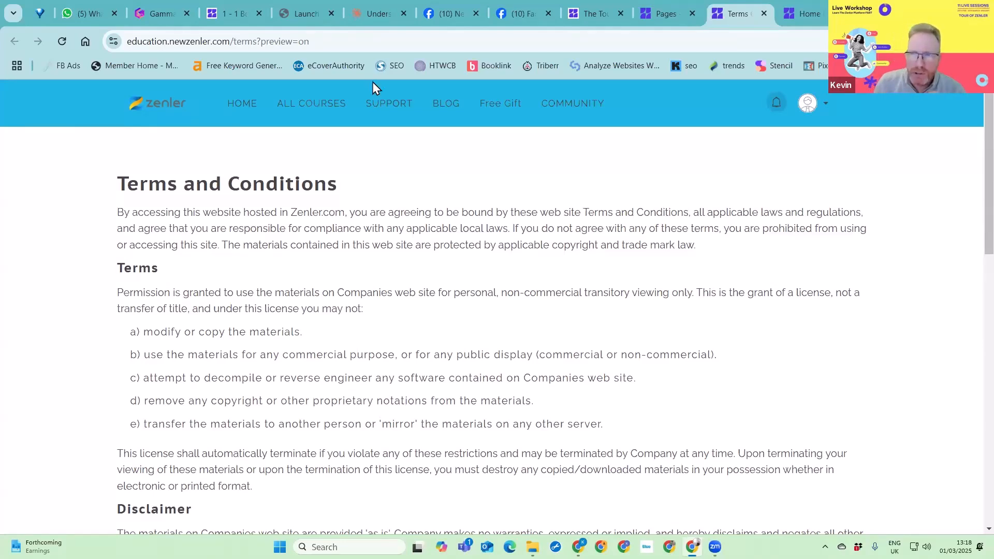
left_click(667, 15)
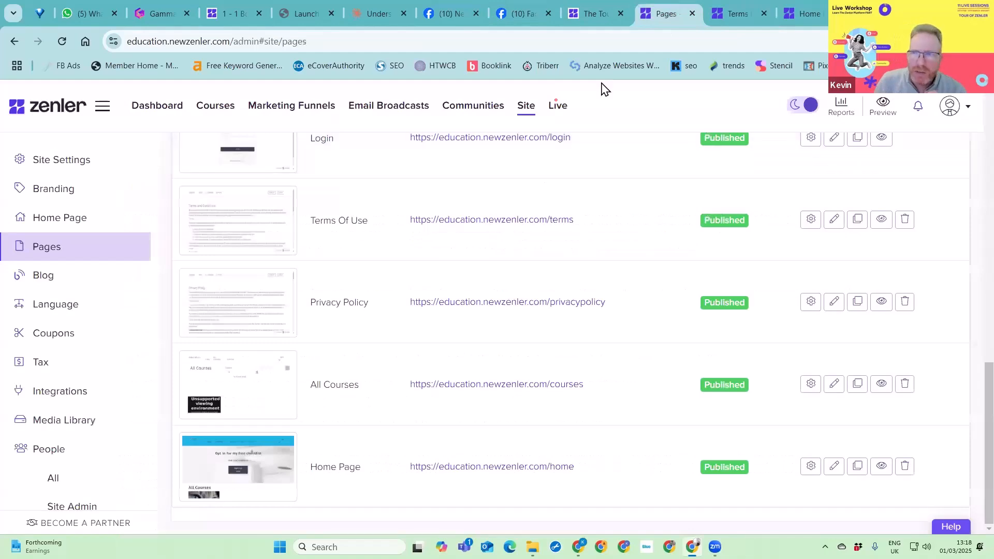
key("ctrl+Tab")
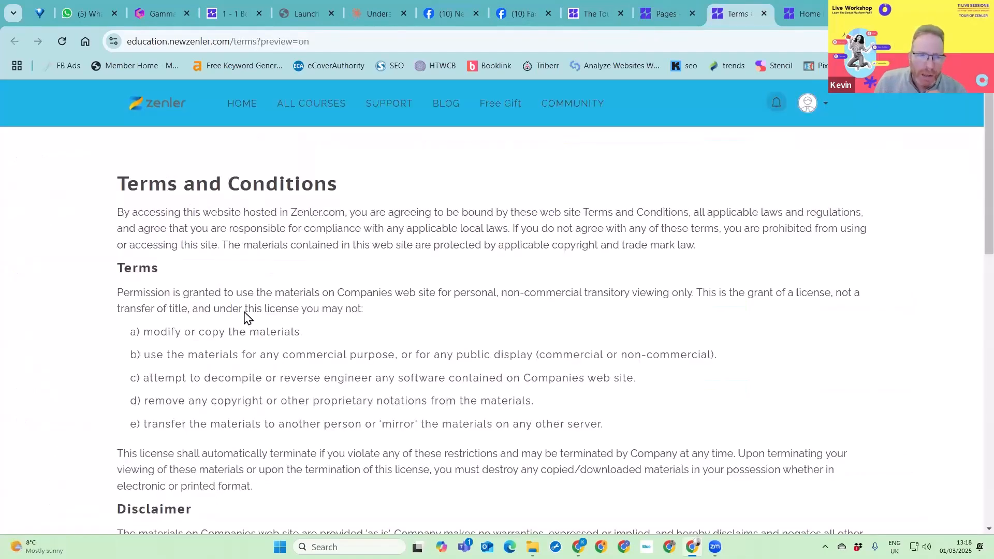
scroll(278, 339, "down", 1)
scroll(311, 363, "down", 6)
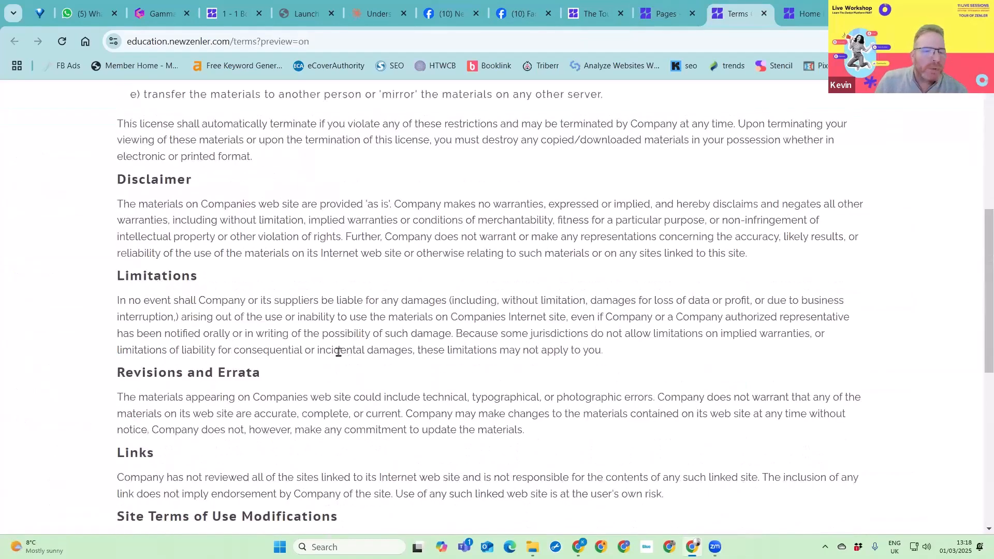
scroll(240, 334, "down", 8)
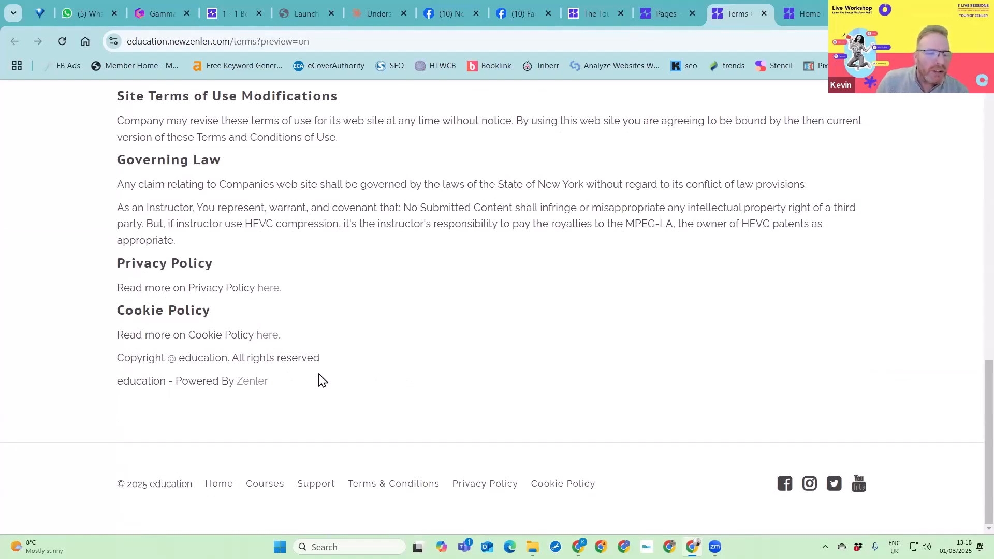
scroll(421, 333, "up", 8)
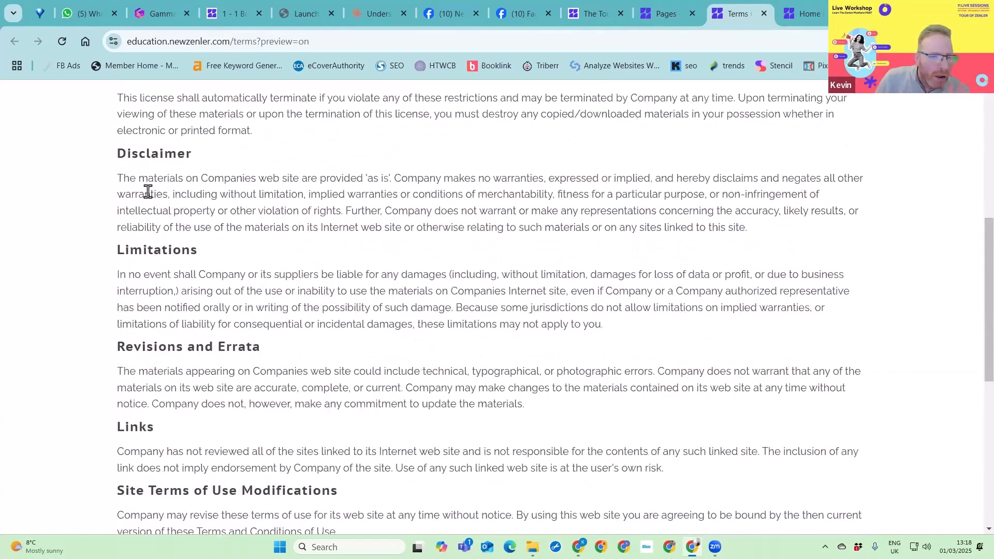
scroll(449, 270, "up", 8)
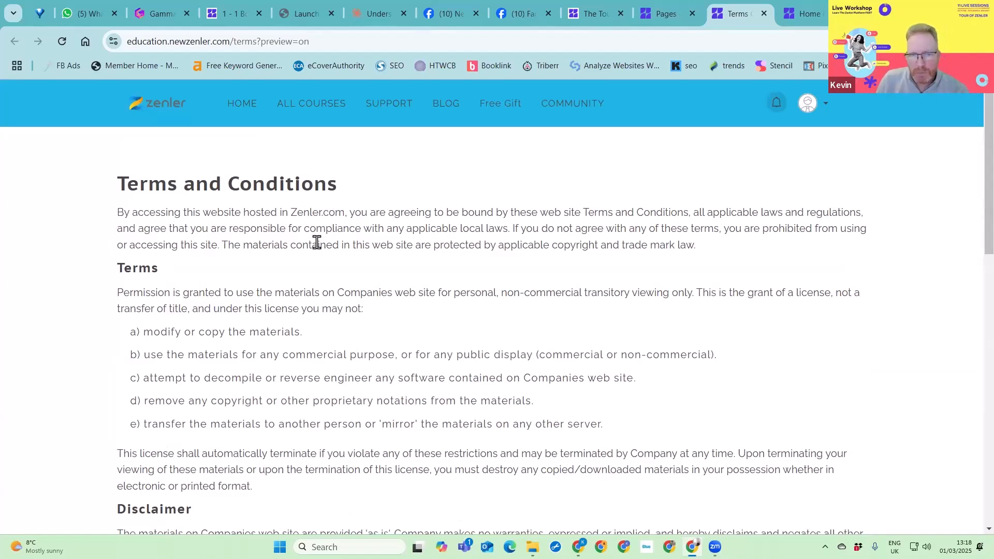
- Open the Privacy Policy page in the page editor, inspect its editable text blocks, and close the editor
left_click(668, 20)
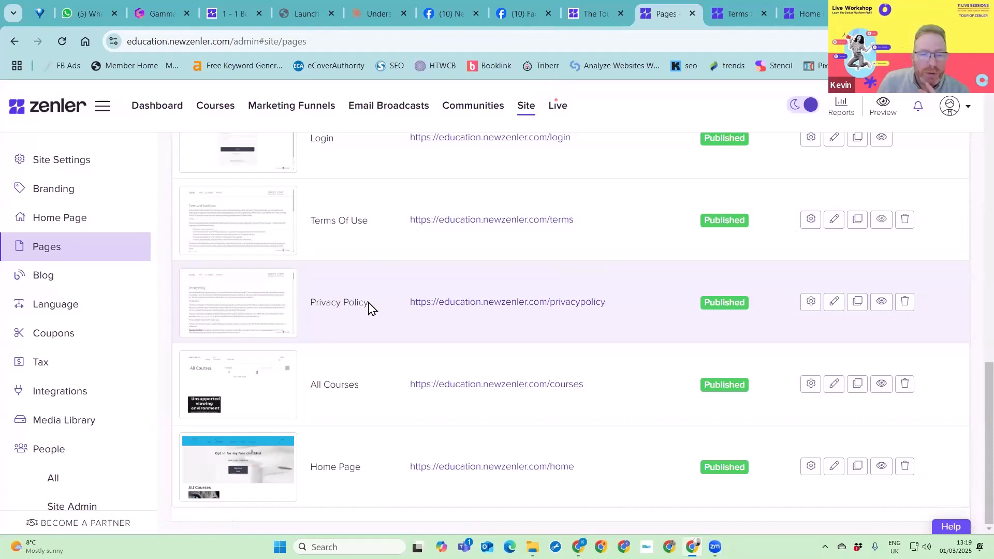
left_click(835, 302)
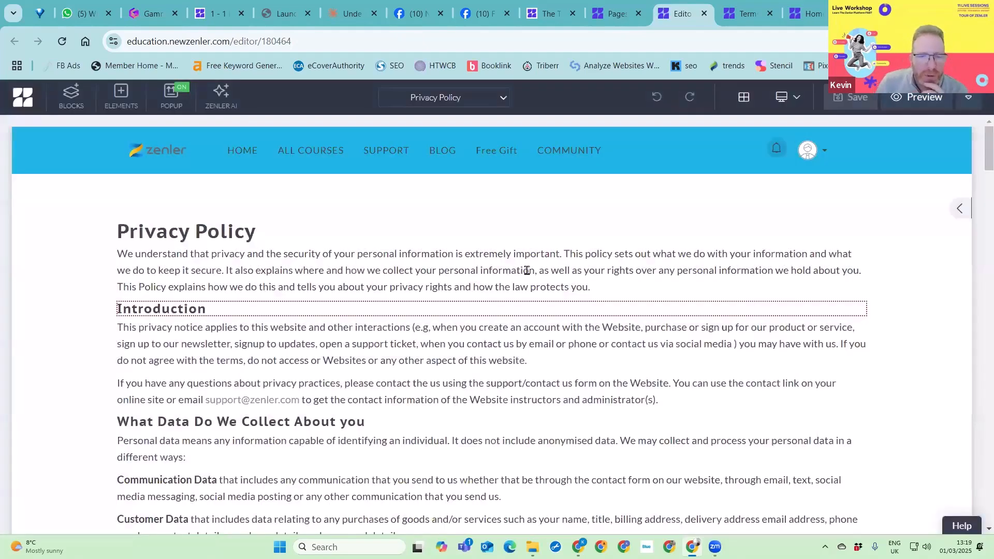
left_click_drag(319, 271, 566, 270)
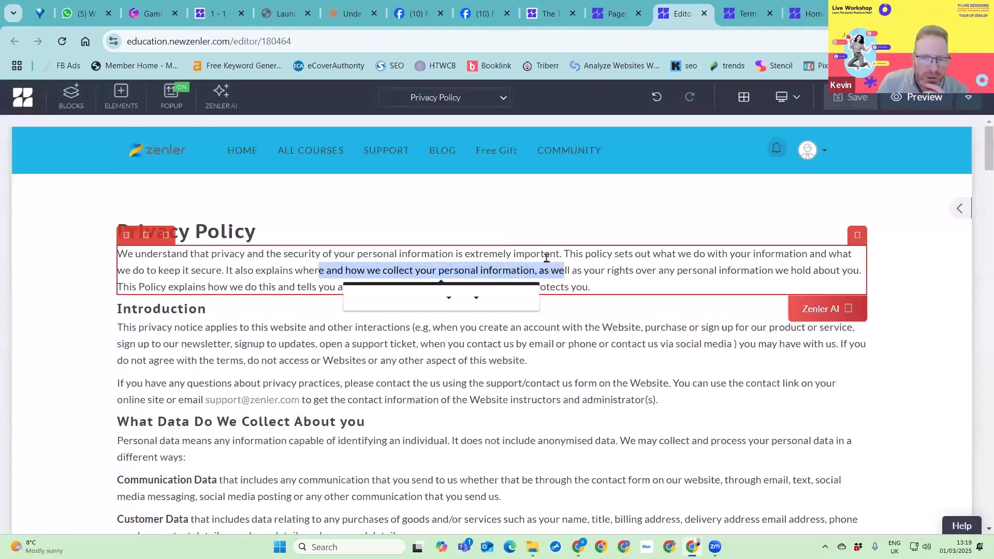
left_click(354, 337)
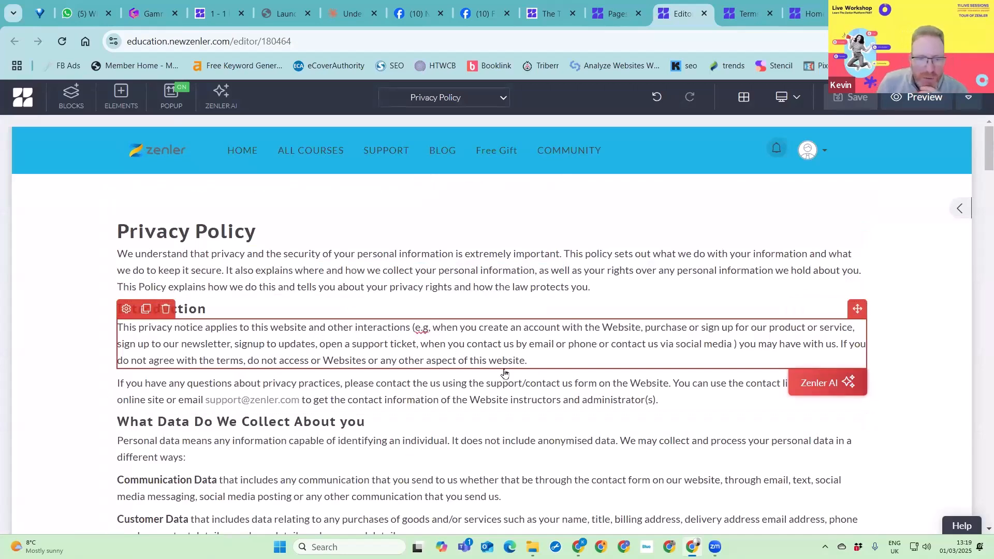
scroll(400, 429, "down", 3)
scroll(401, 438, "down", 10)
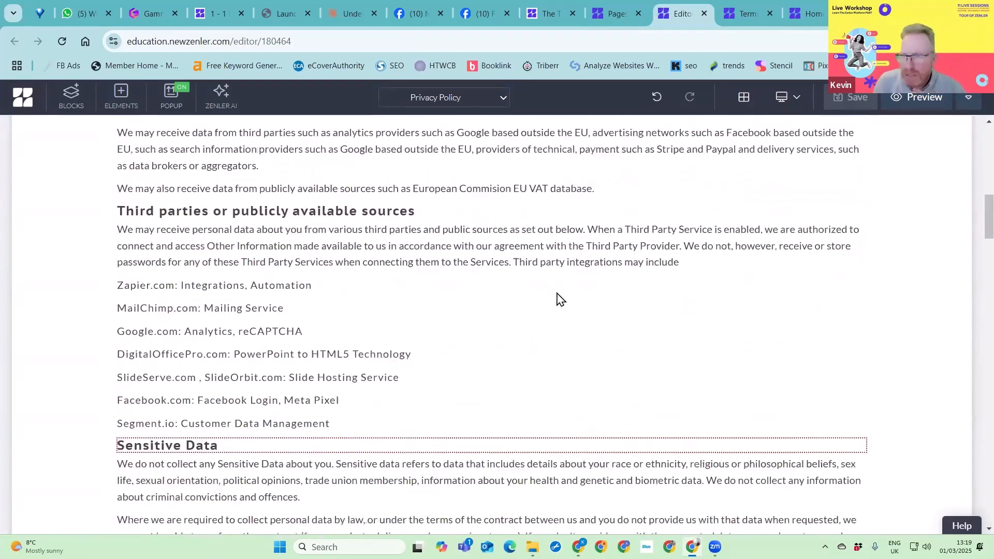
scroll(652, 161, "up", 8)
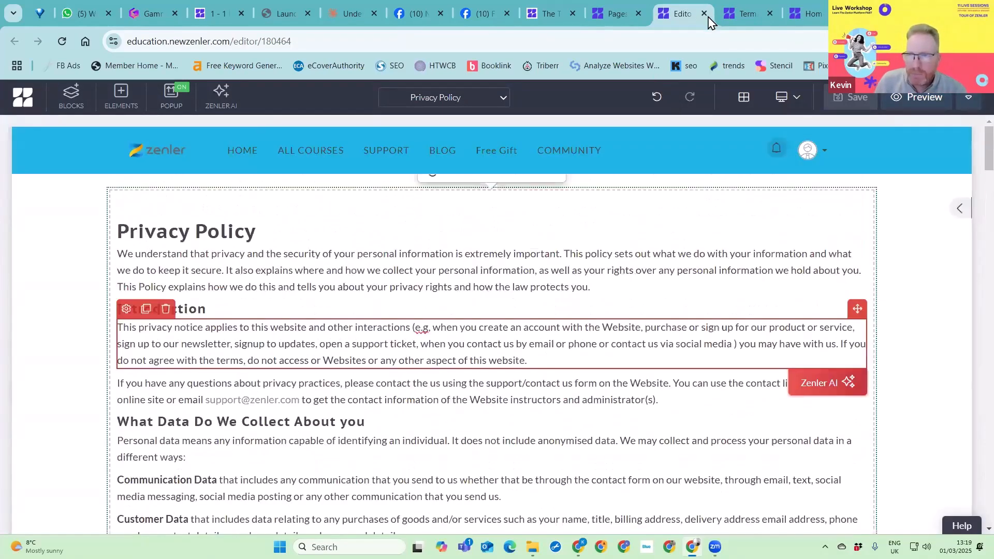
left_click(705, 14)
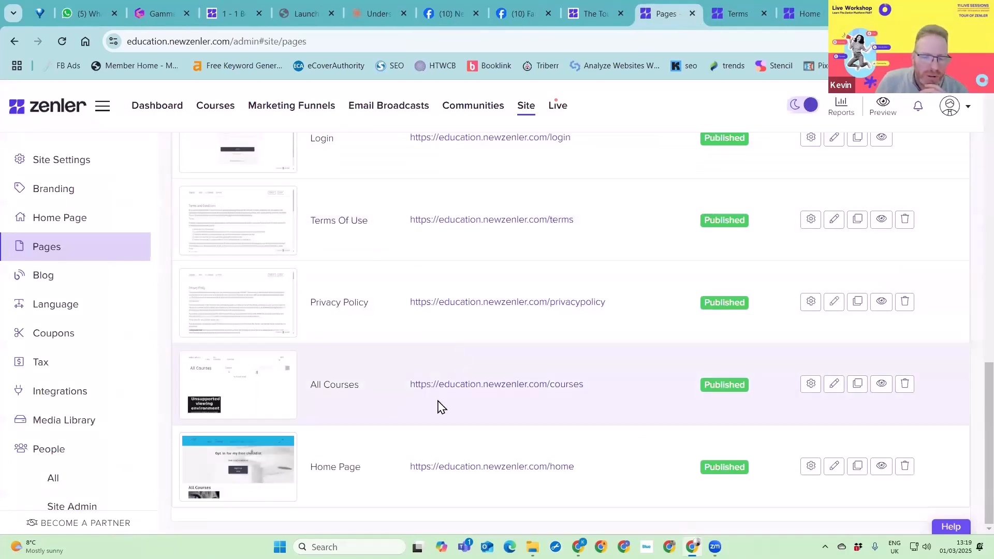
- Open the Home Page in the page editor and review its sections down to the site footer
left_click(834, 468)
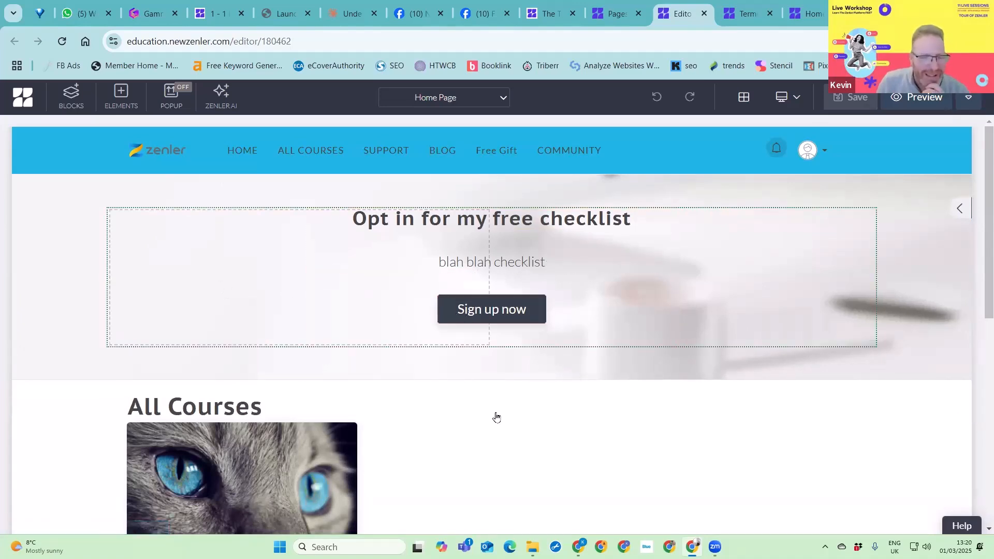
scroll(288, 337, "down", 3)
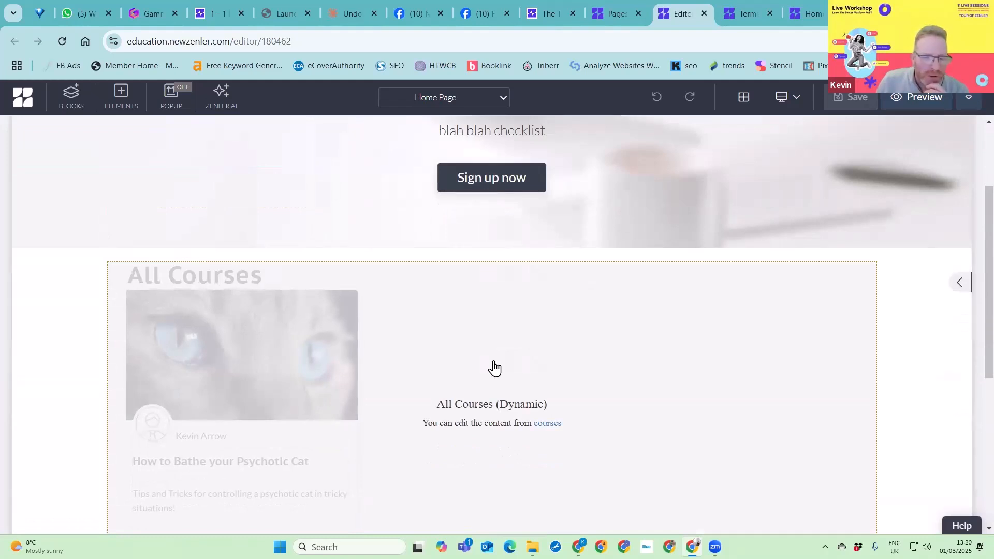
scroll(494, 368, "down", 3)
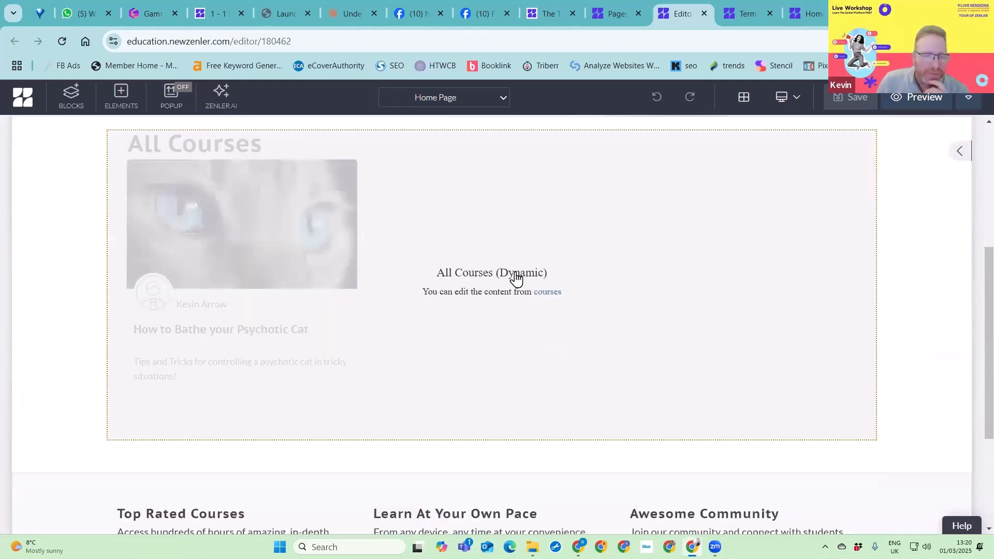
scroll(298, 456, "down", 4)
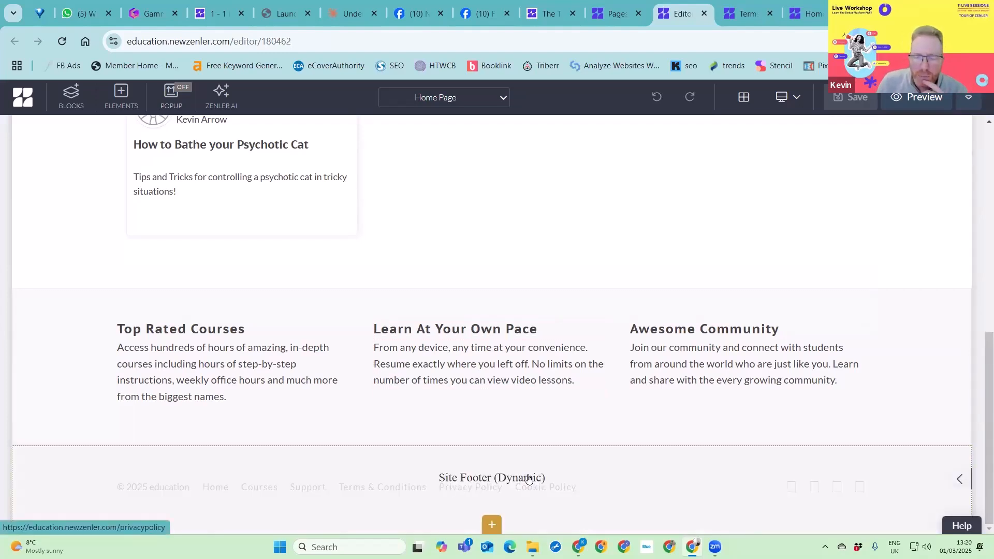
- Open the settings of the Site Footer block and look over its style options
left_click(567, 471)
left_click(21, 455)
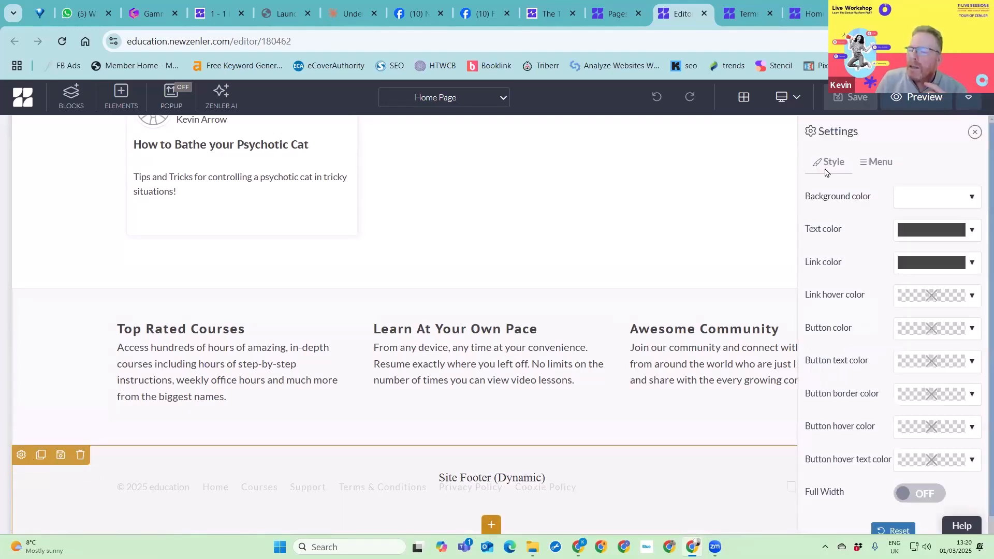
scroll(888, 328, "down", 1)
scroll(887, 329, "up", 1)
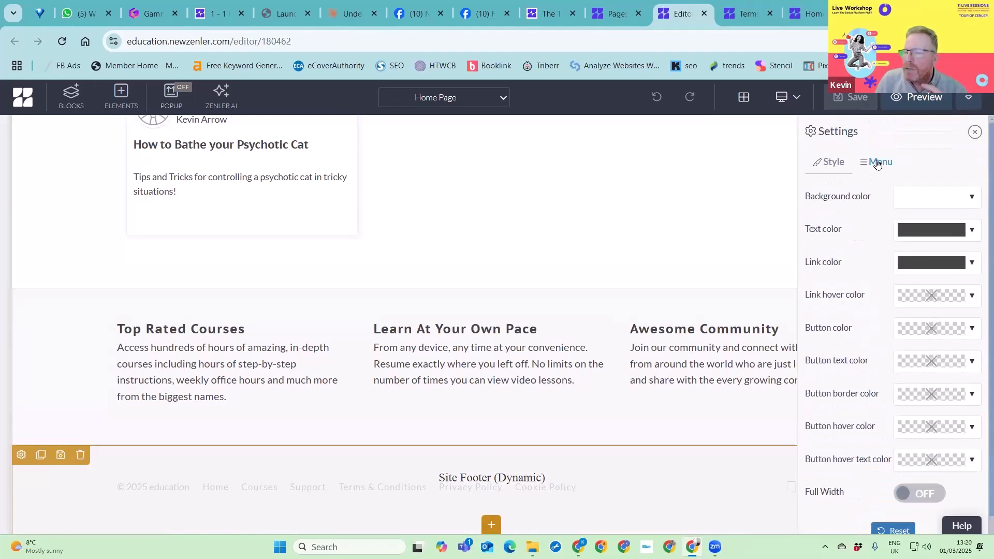
- Show the menu links and icons in the Site Footer block's settings
left_click(877, 164)
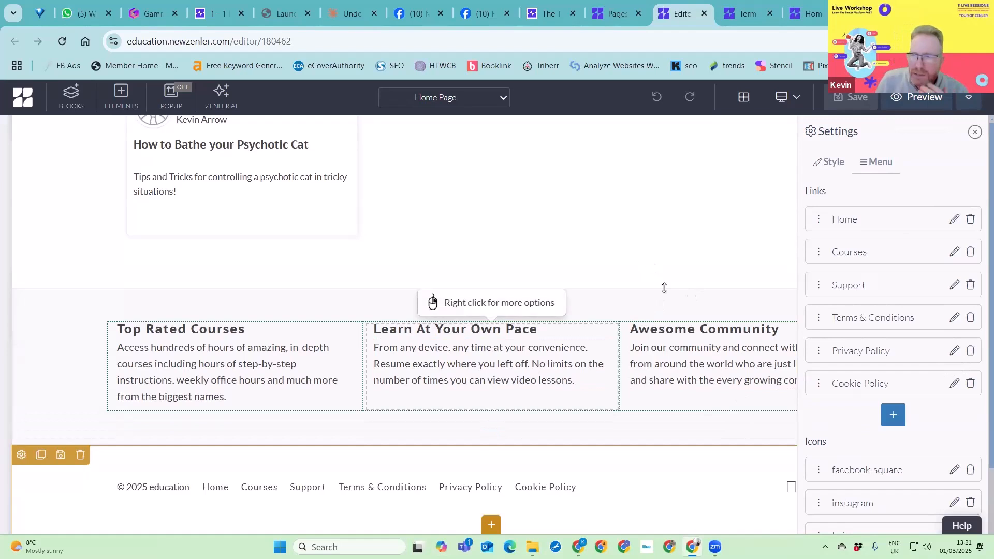
scroll(472, 252, "up", 8)
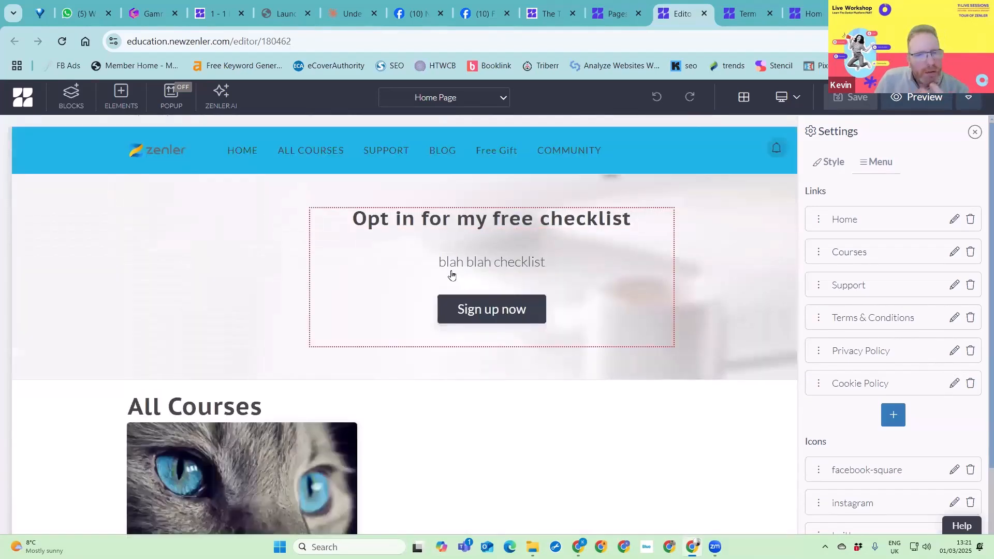
- Look through the editor's list of site pages and close the Home Page editor
left_click(504, 99)
scroll(488, 190, "up", 5)
scroll(475, 246, "down", 5)
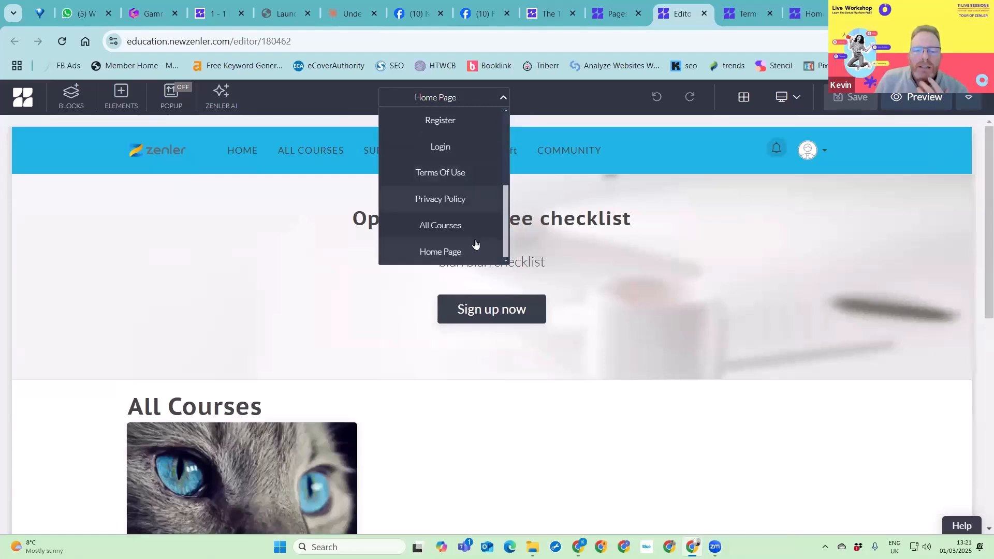
left_click(205, 249)
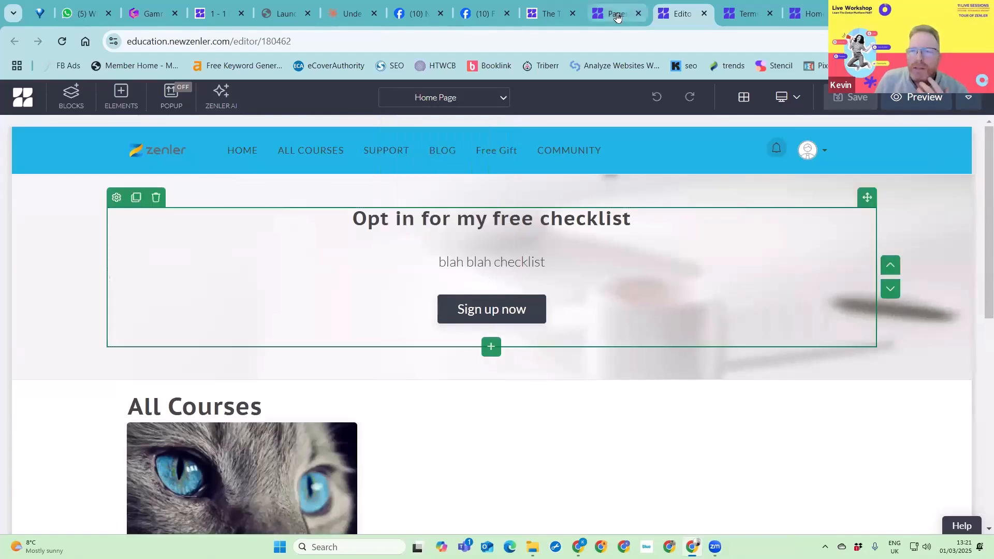
left_click(704, 16)
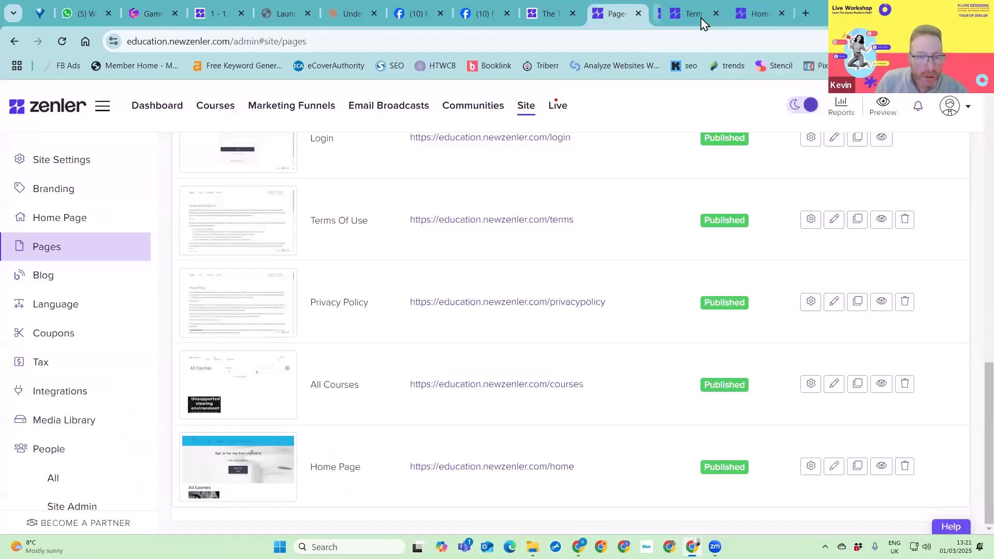
- Open the All Courses page in the page editor, review its course list and video down to the footer, and close the editor
scroll(388, 417, "up", 2)
scroll(357, 404, "down", 2)
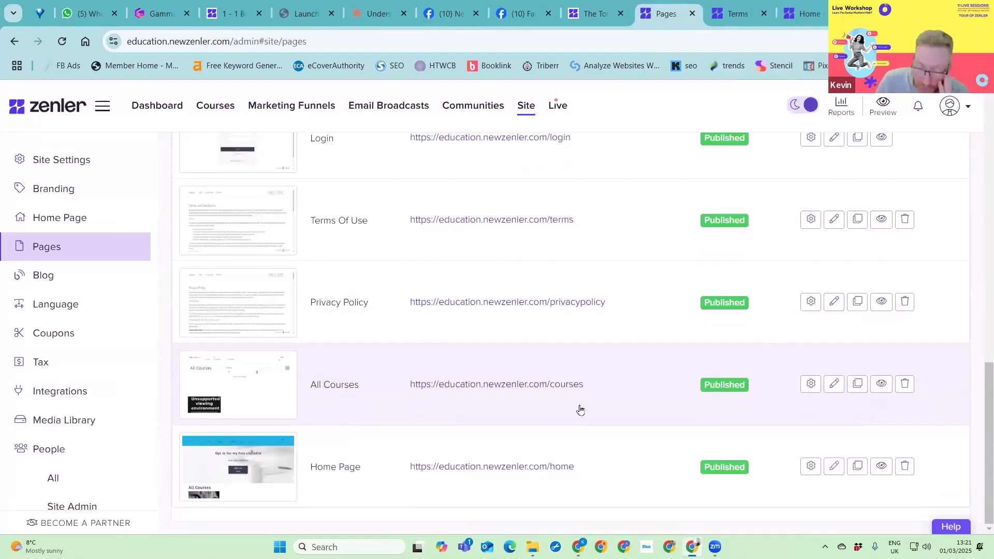
left_click(834, 385)
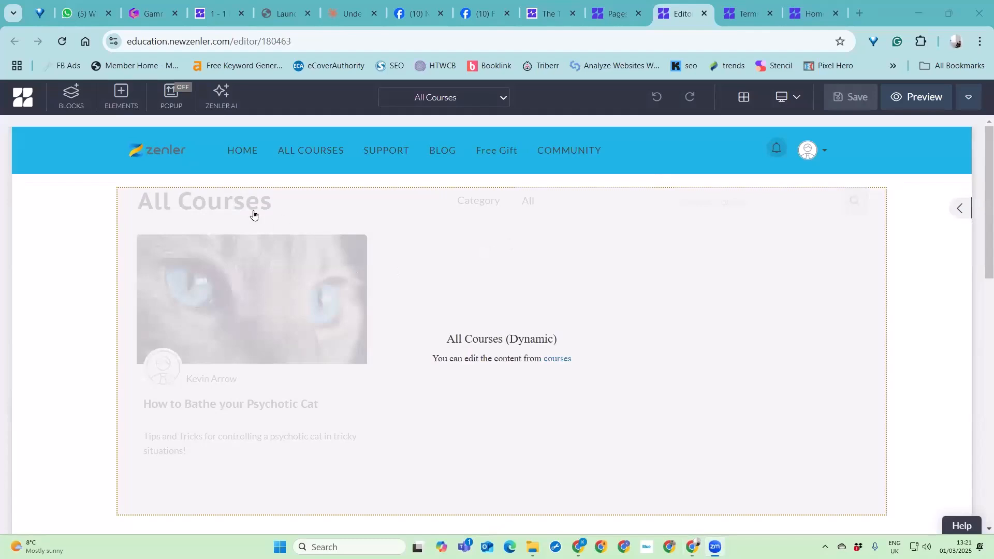
scroll(490, 356, "down", 6)
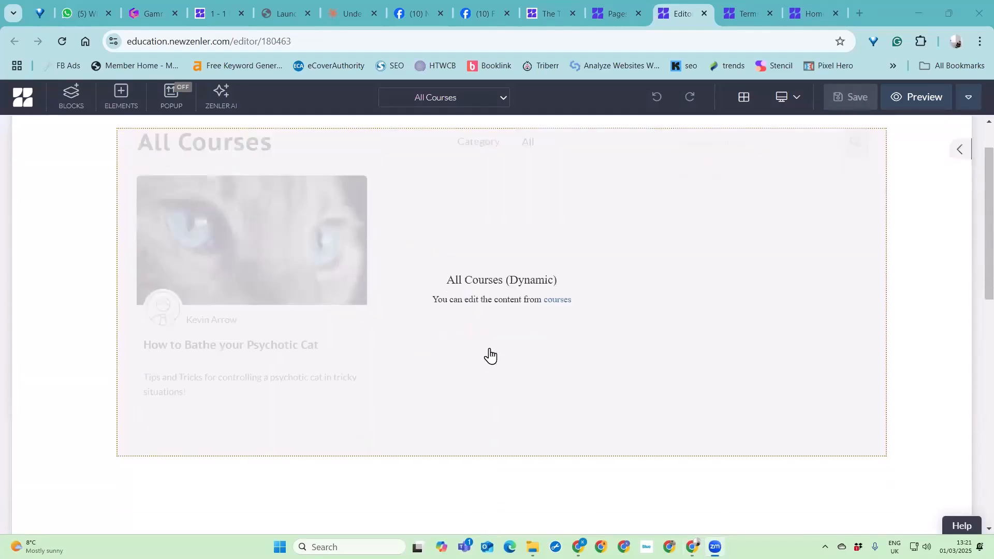
scroll(448, 410, "down", 5)
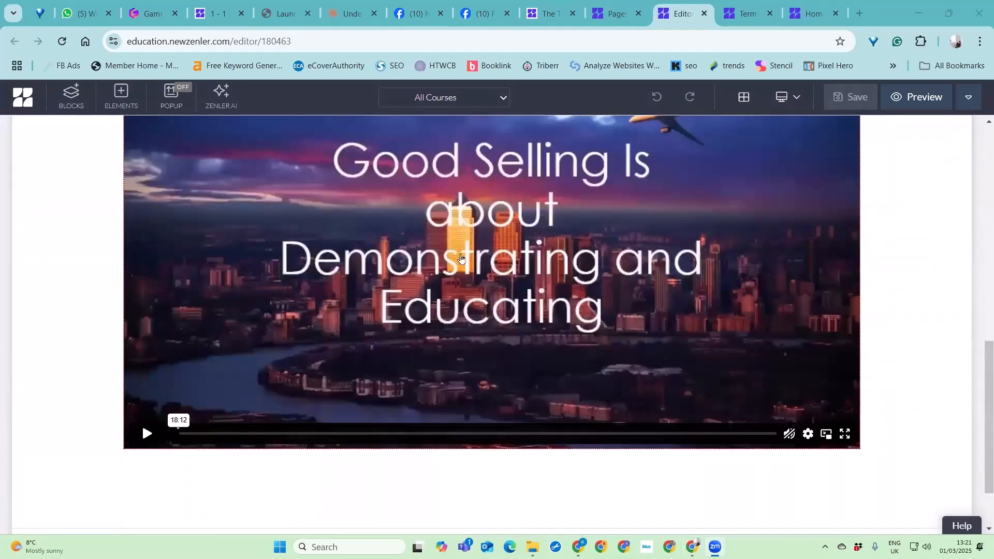
scroll(447, 410, "up", 4)
scroll(570, 382, "down", 5)
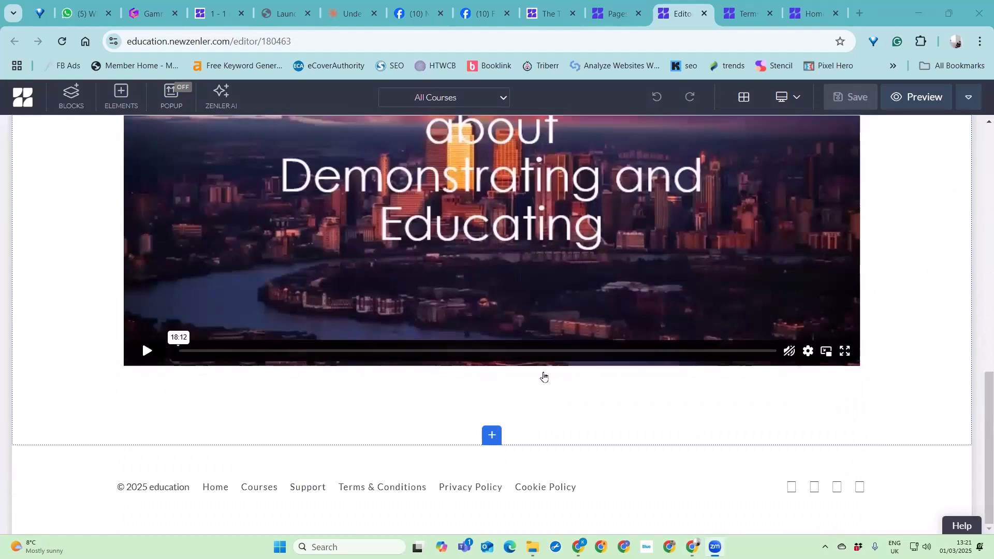
scroll(542, 376, "up", 2)
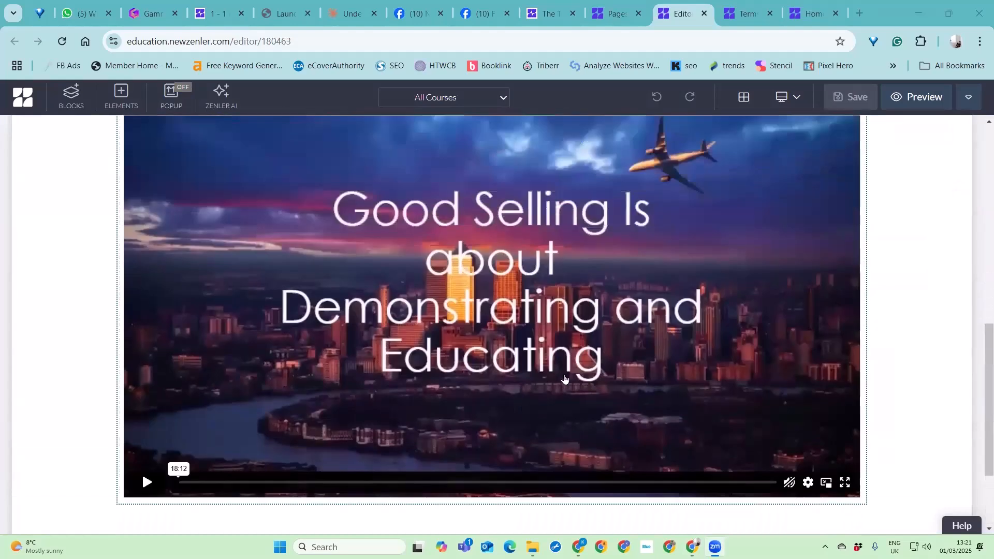
scroll(611, 369, "up", 1)
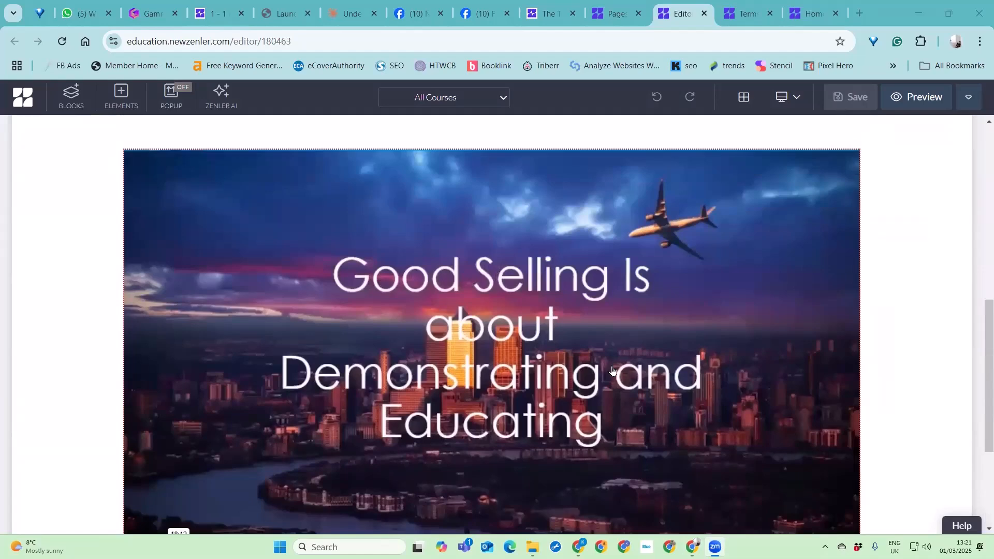
scroll(610, 375, "down", 2)
scroll(607, 378, "up", 3)
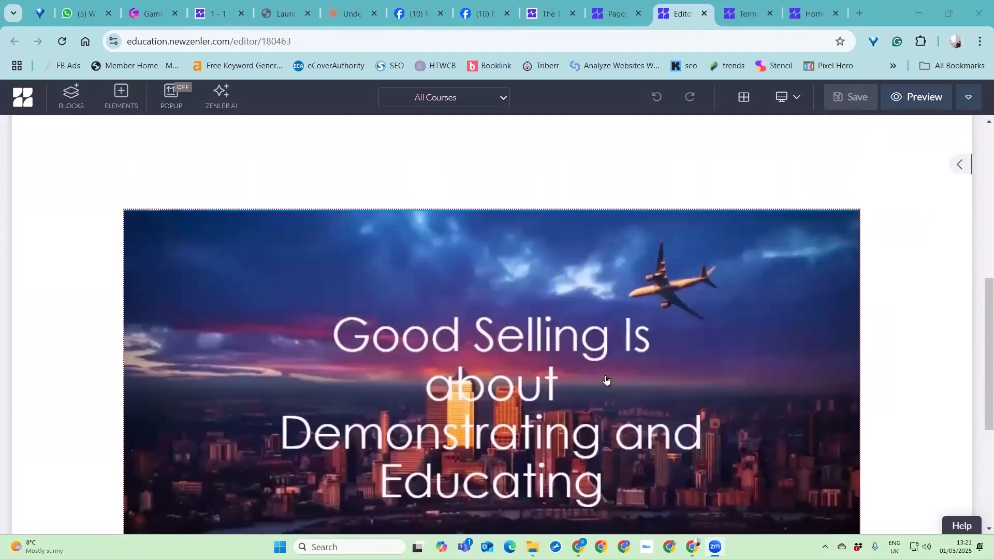
scroll(607, 381, "up", 6)
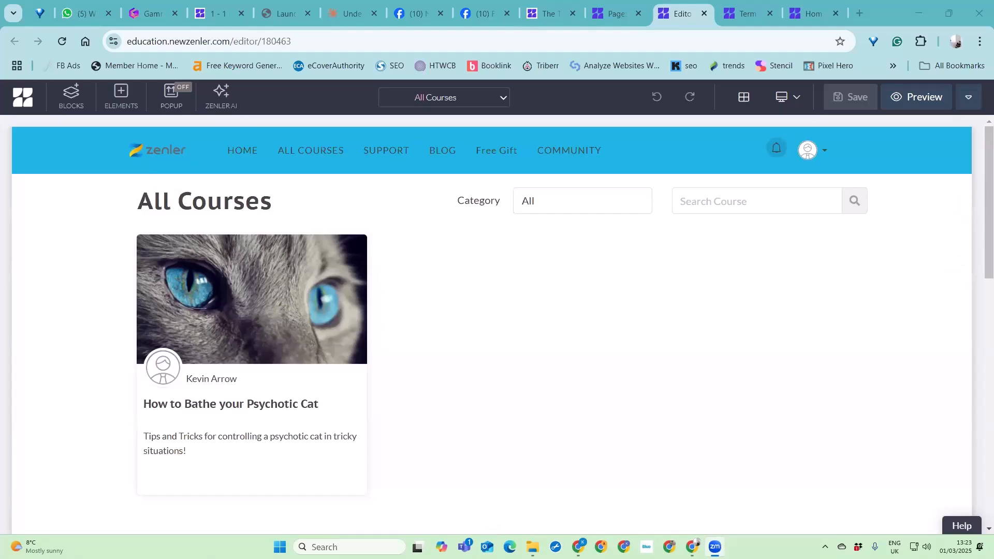
left_click(704, 14)
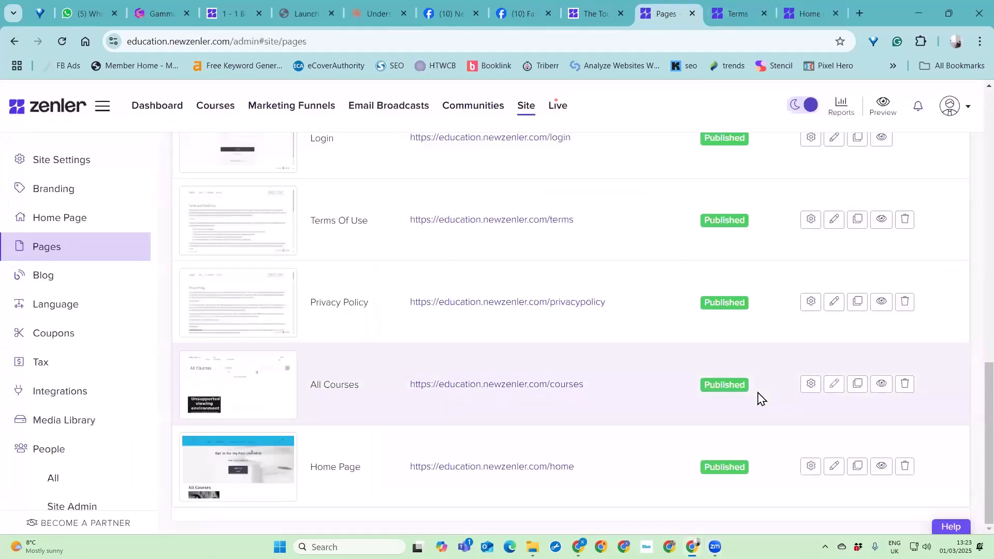
- Start adding a new site page and enter reviews as its page URL
scroll(569, 326, "up", 15)
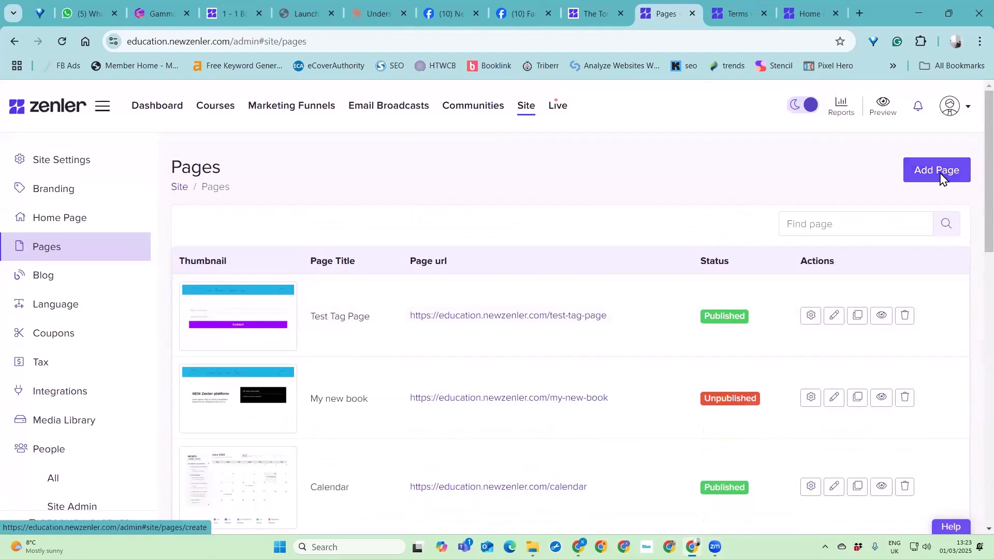
left_click(941, 177)
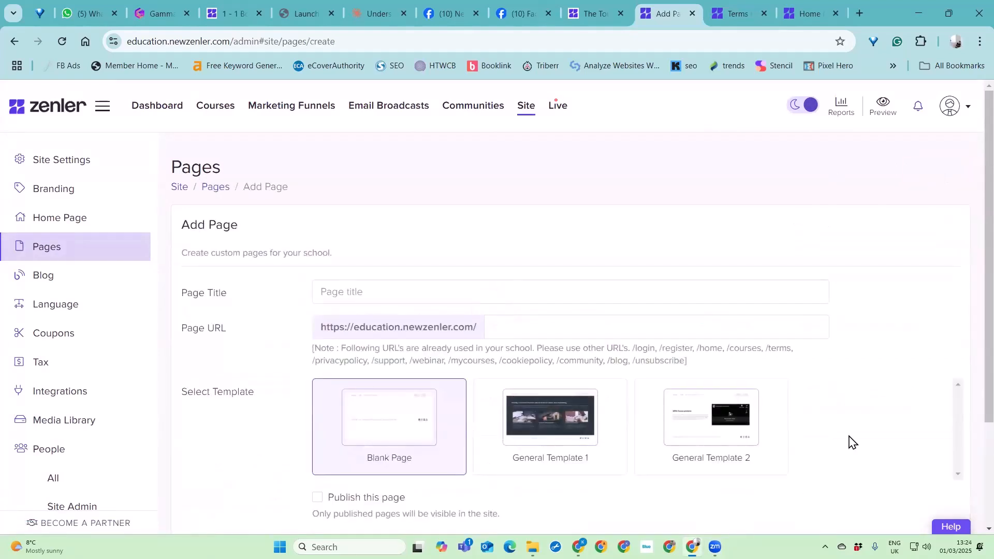
scroll(850, 442, "down", 1)
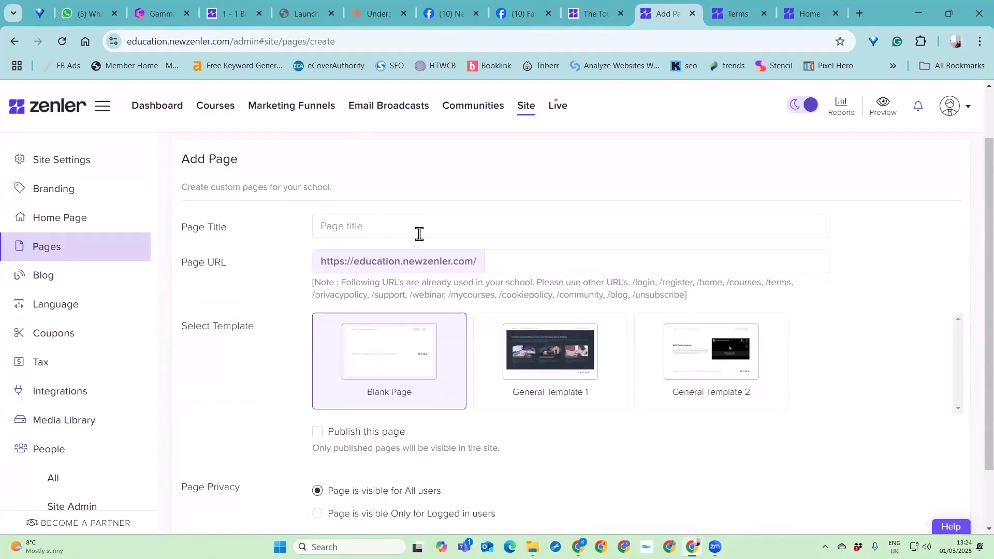
left_click(523, 271)
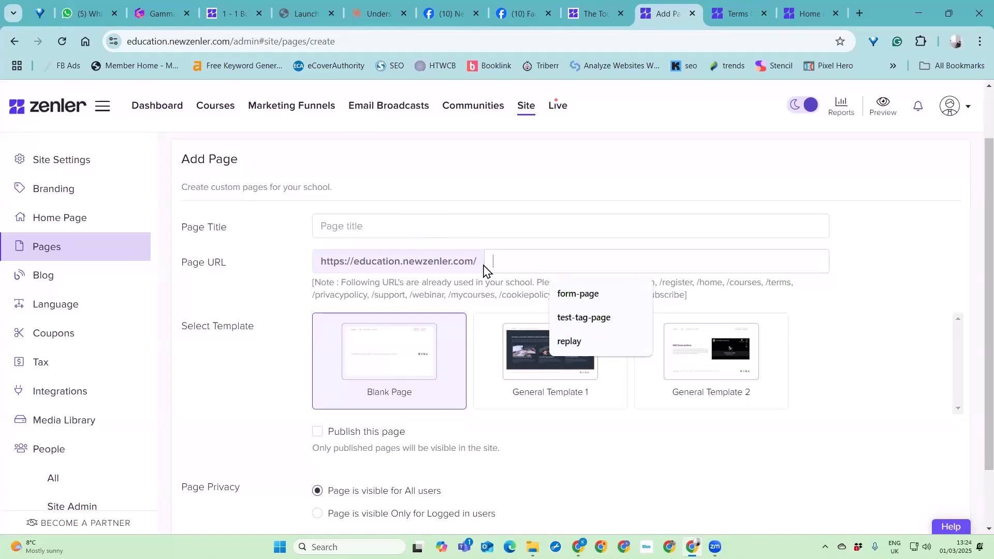
left_click(270, 263)
left_click(513, 265)
type("reviews")
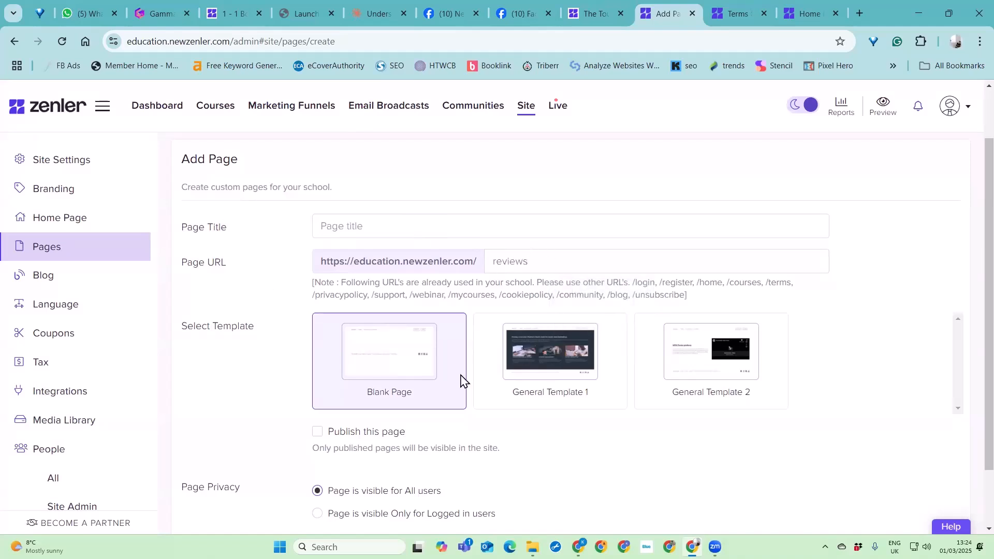
- Try General Template 1 and General Template 2 for the new page and reselect Blank Page
left_click(560, 361)
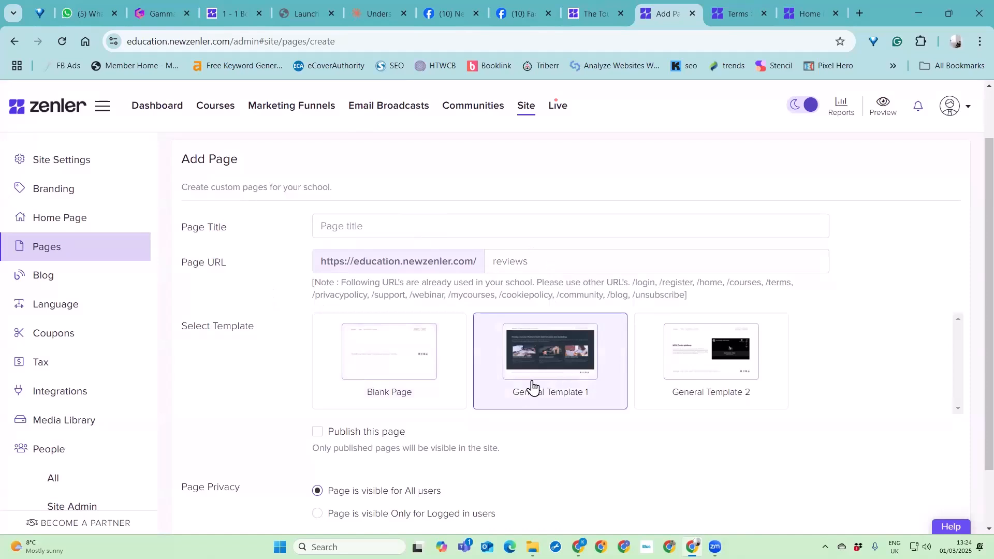
left_click(636, 381)
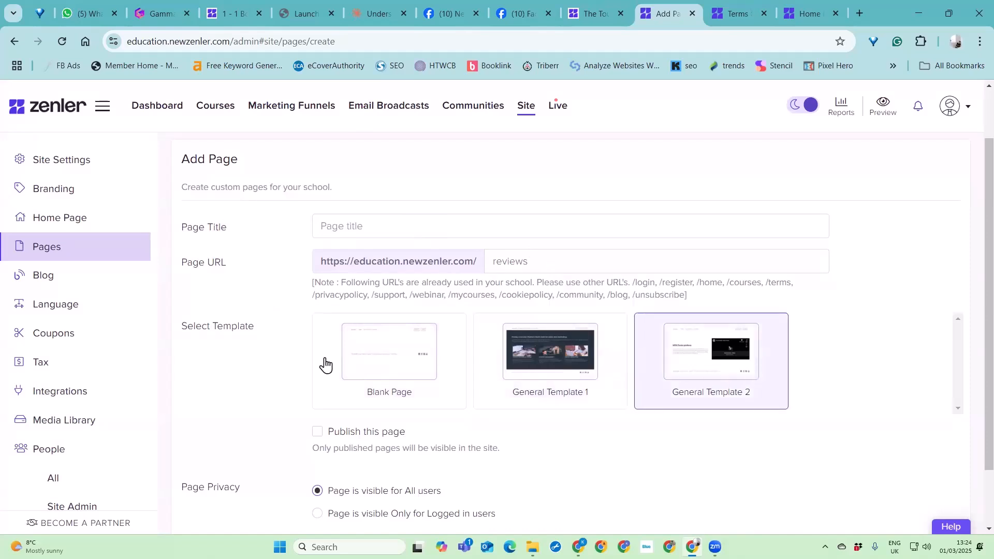
left_click(397, 365)
scroll(570, 391, "down", 2)
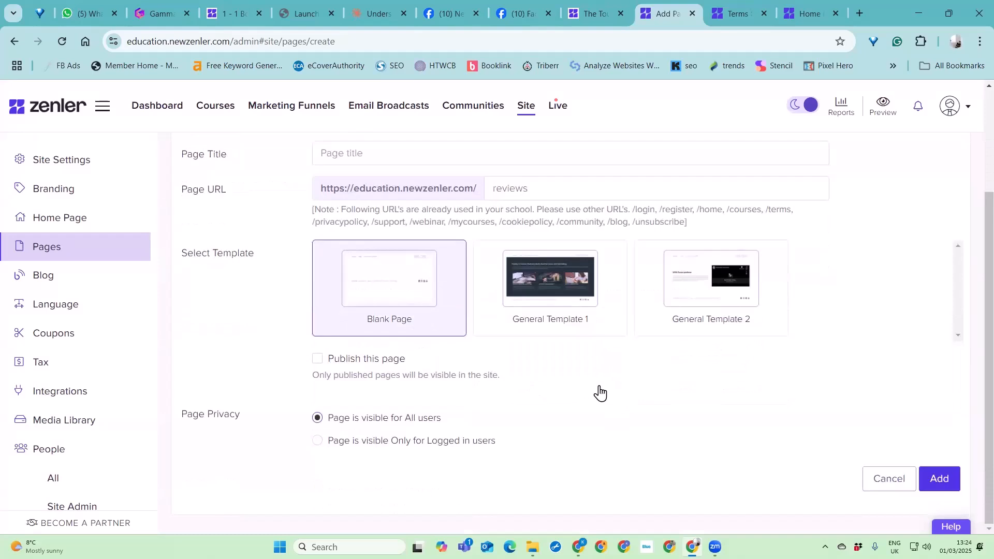
- Try the new page's publish option and its logged-in-only visibility, and return to the Pages list without adding the page
left_click(317, 360)
left_click(317, 358)
left_click(408, 442)
scroll(466, 398, "up", 3)
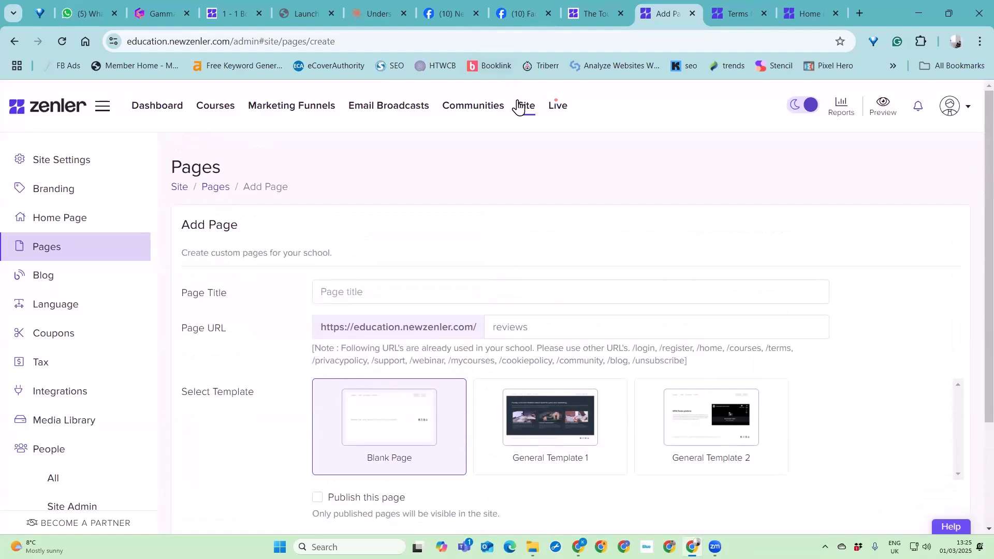
left_click(48, 254)
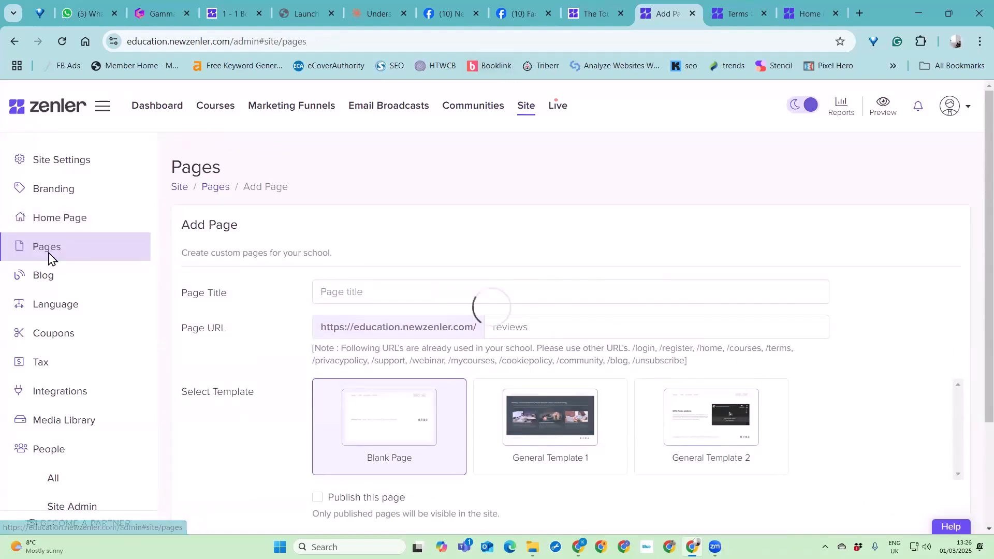
- Clone the Home Page from the list of site pages
scroll(739, 360, "down", 6)
scroll(756, 361, "up", 2)
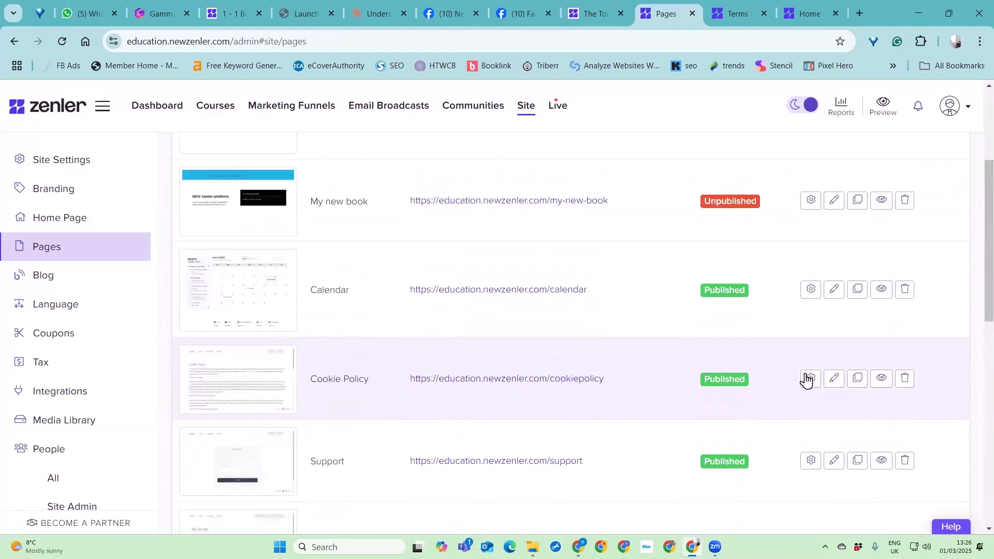
scroll(797, 393, "down", 3)
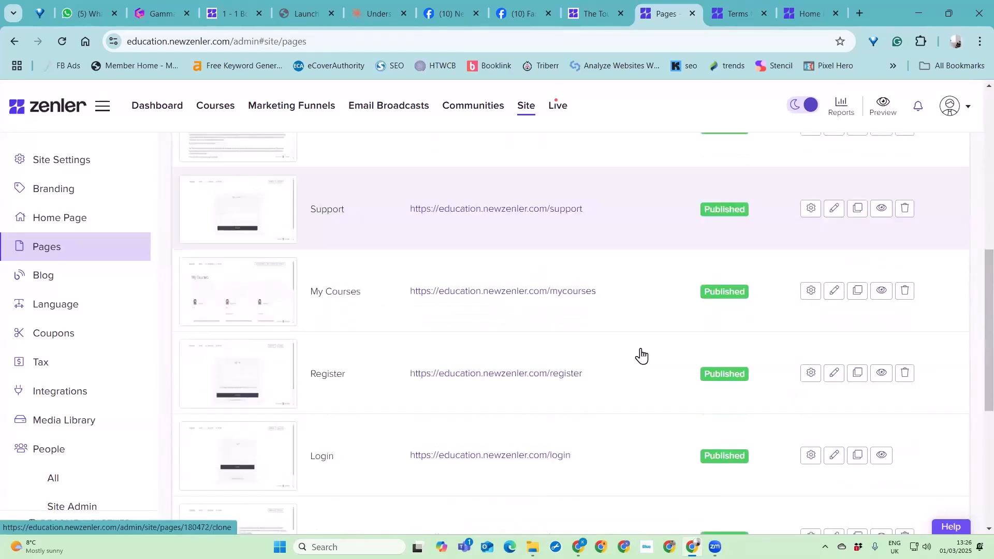
scroll(796, 398, "down", 3)
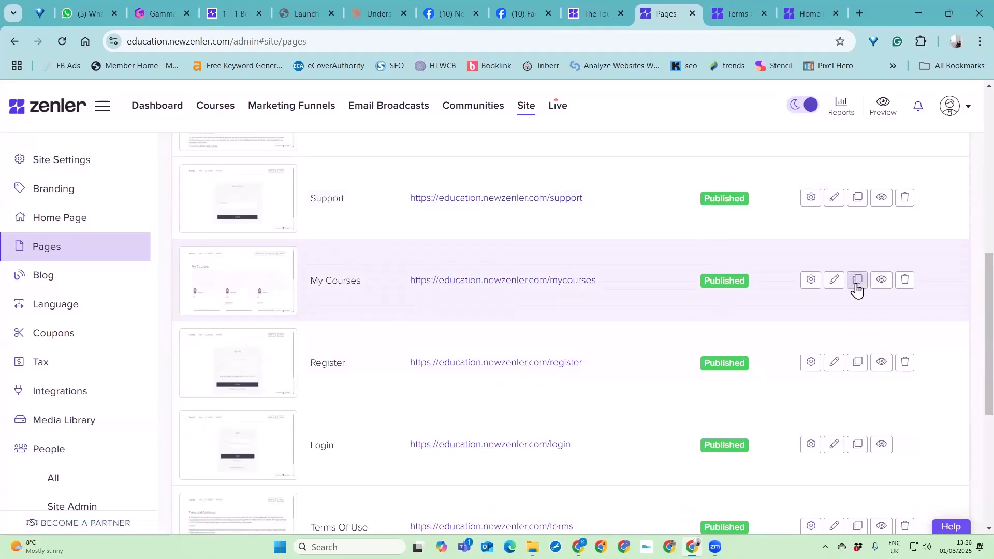
scroll(621, 375, "down", 6)
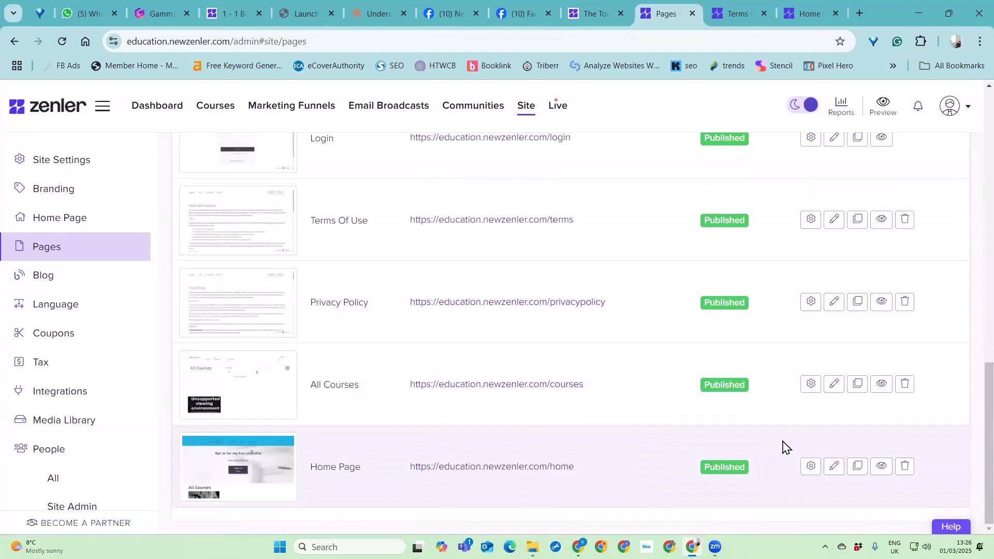
left_click(858, 467)
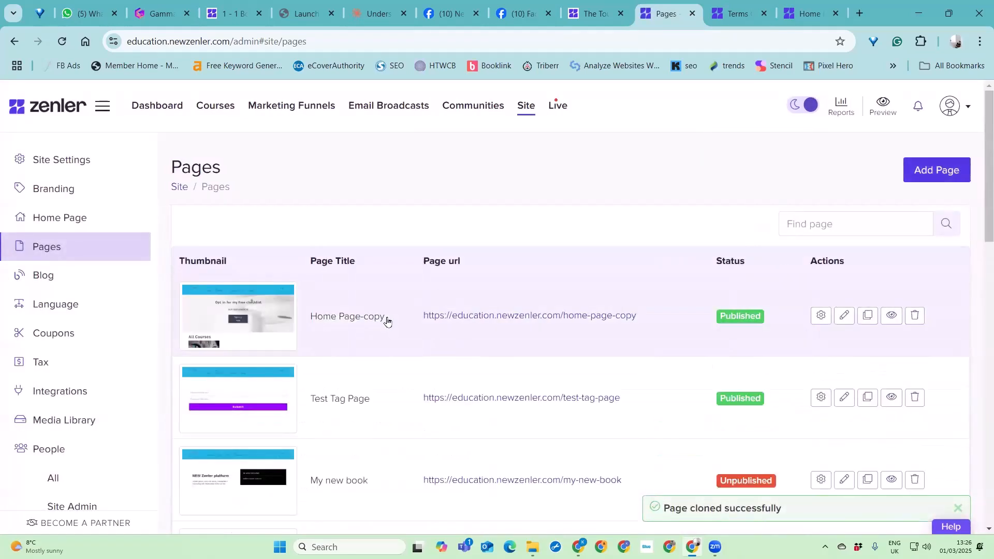
- Open the settings of the cloned Home Page, inspect its name and URL fields, and return to the Pages list
left_click(821, 317)
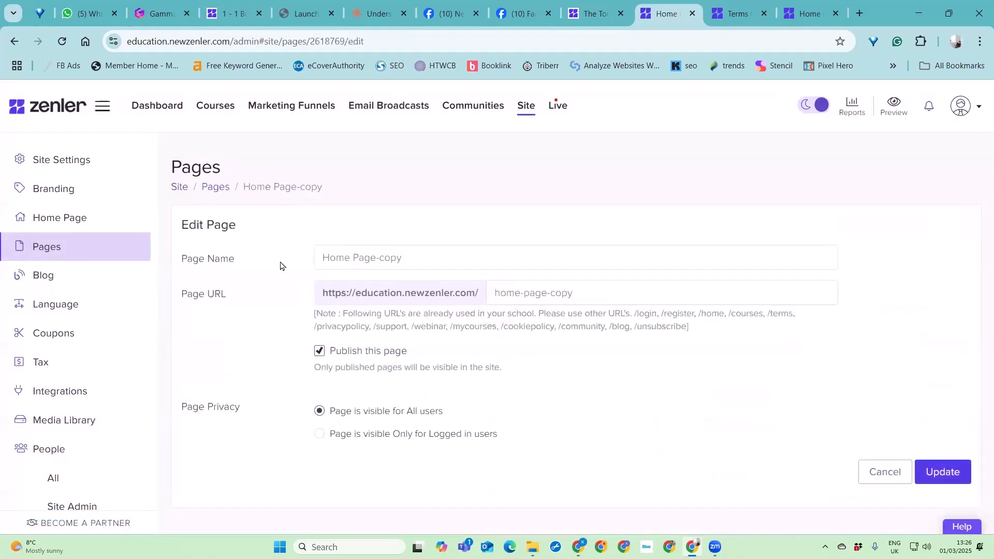
left_click(443, 260)
mouse_move(546, 300)
left_mouse_down()
mouse_move(578, 297)
mouse_move(549, 303)
left_mouse_up()
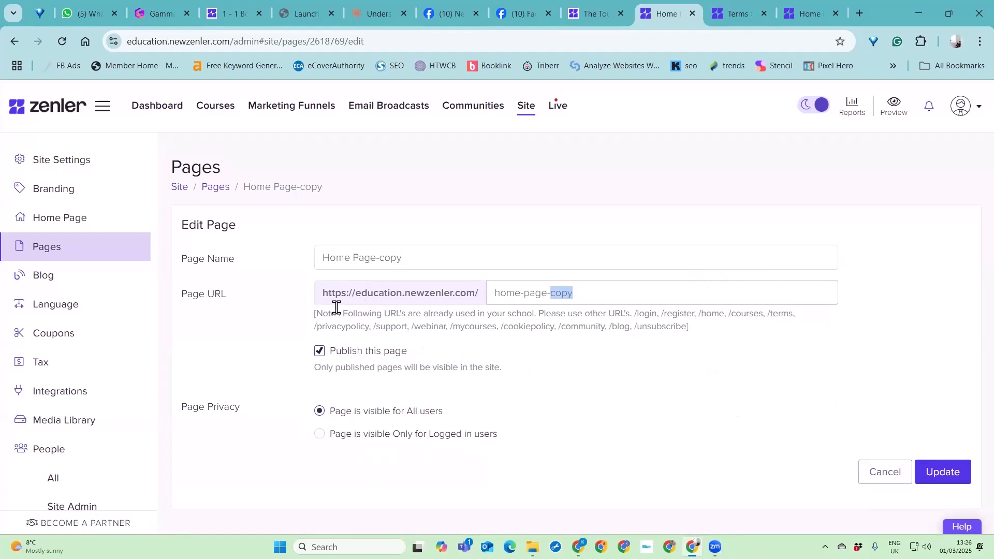
left_click(217, 189)
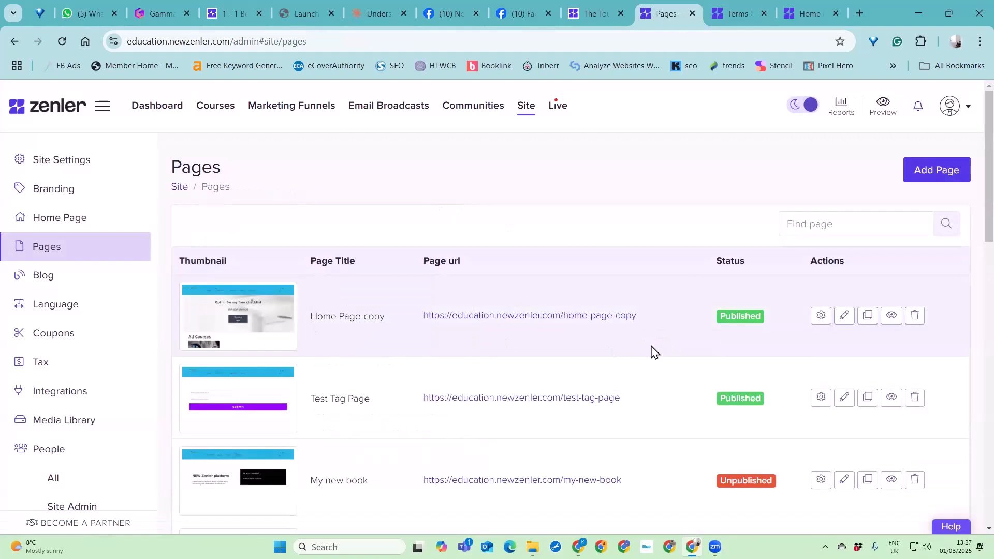
scroll(673, 344, "down", 4)
scroll(691, 338, "up", 4)
scroll(603, 281, "down", 3)
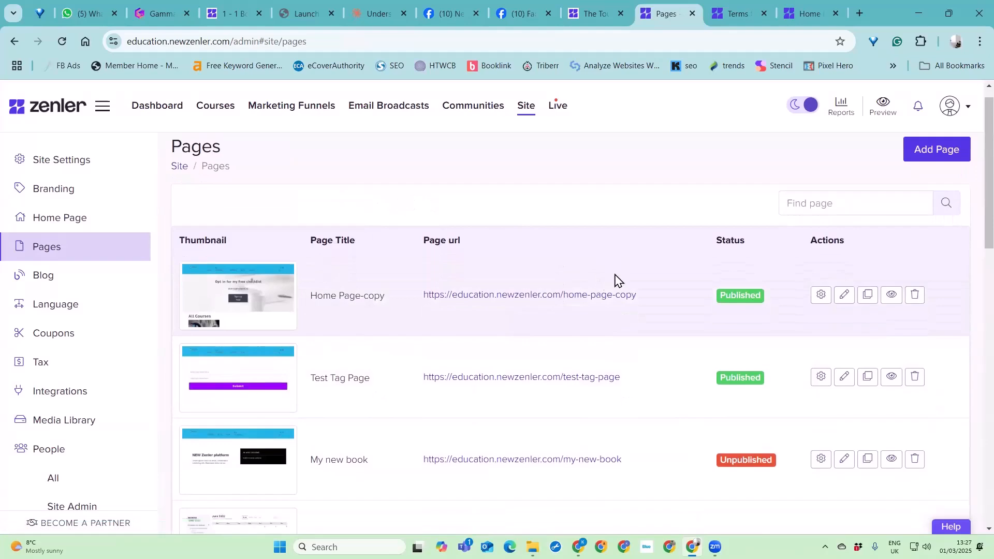
scroll(668, 218, "up", 1)
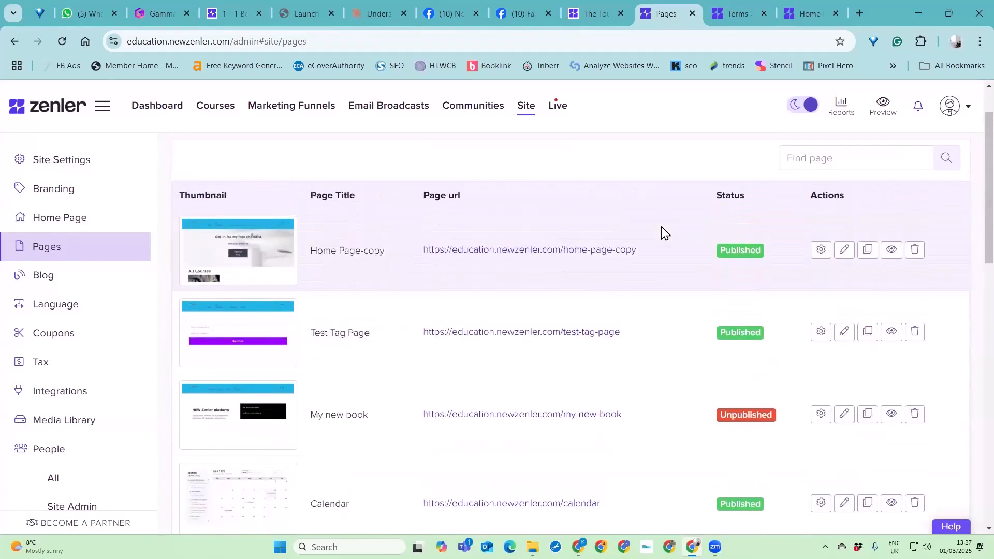
- Open the original Home Page in the page editor and show the menu links of its site header
scroll(628, 249, "down", 10)
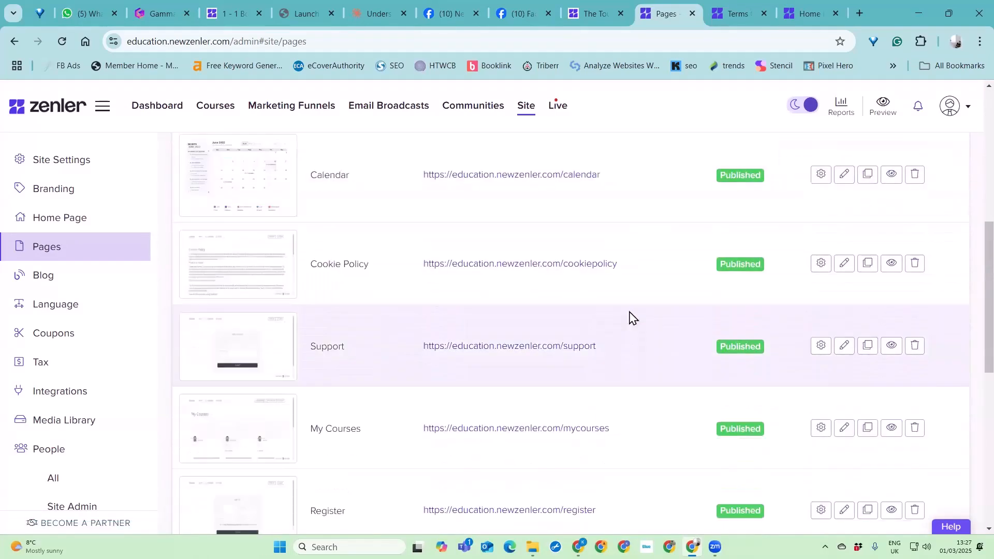
scroll(599, 409, "down", 1)
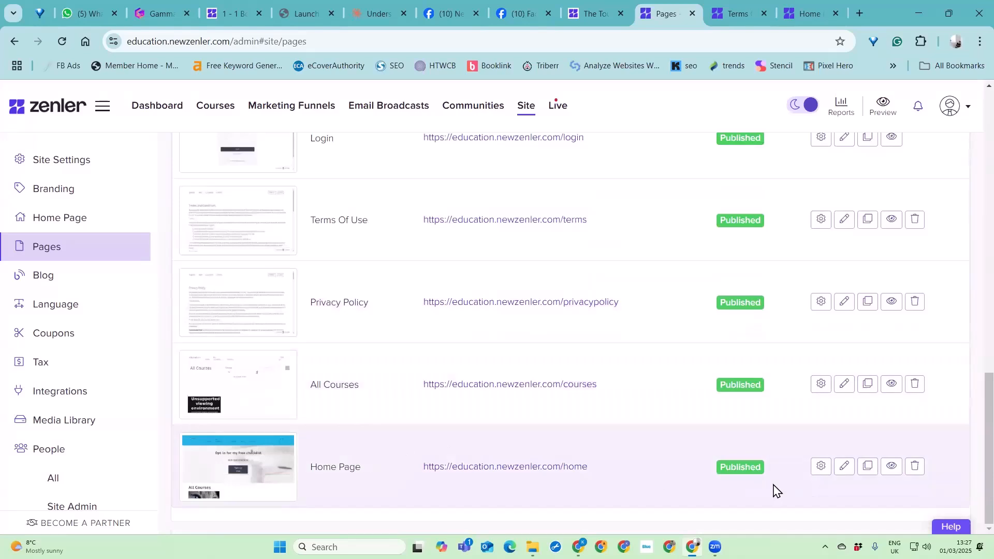
left_click(845, 466)
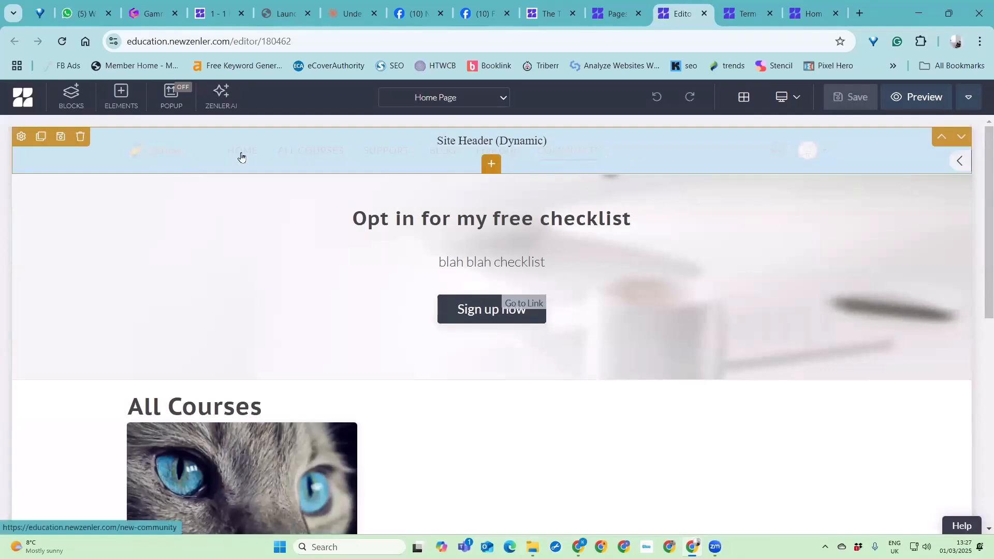
left_click(21, 136)
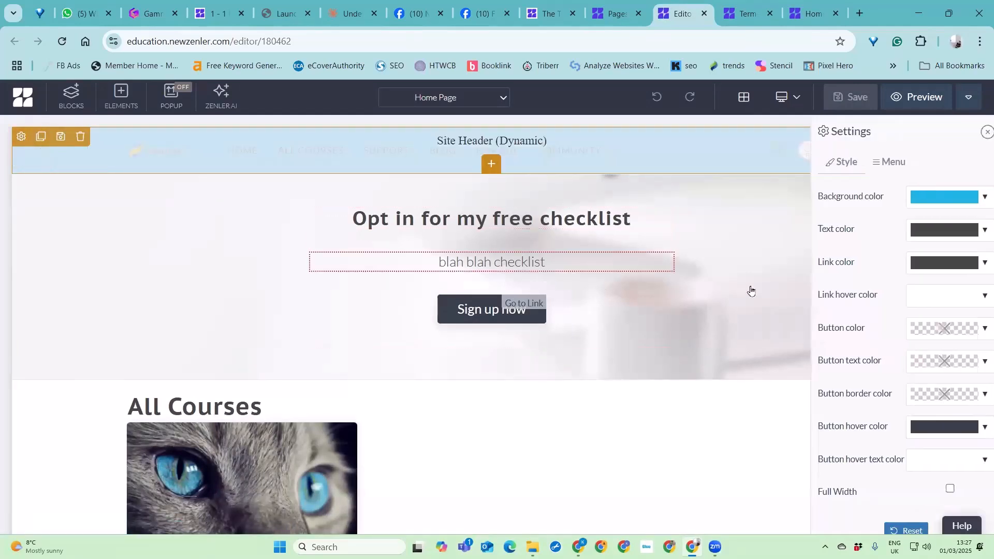
left_click(884, 162)
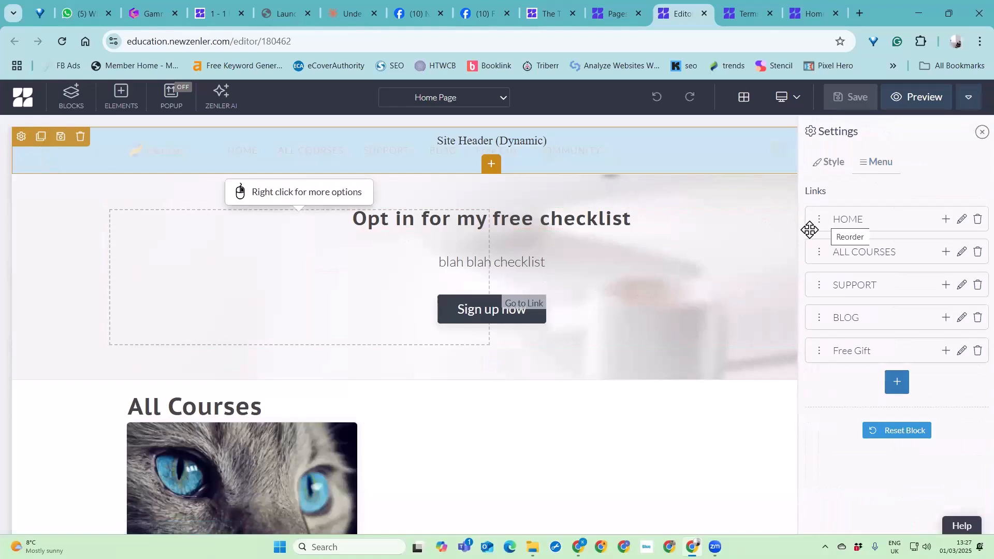
- Try setting up a new header menu item with the text "test", visible to All, using the Go to Link action
left_click(897, 383)
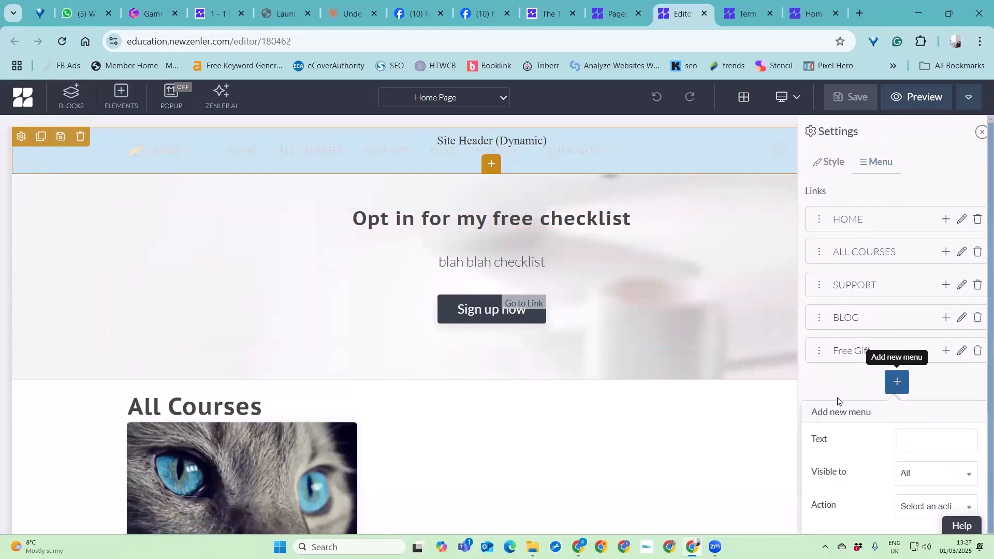
scroll(924, 451, "down", 1)
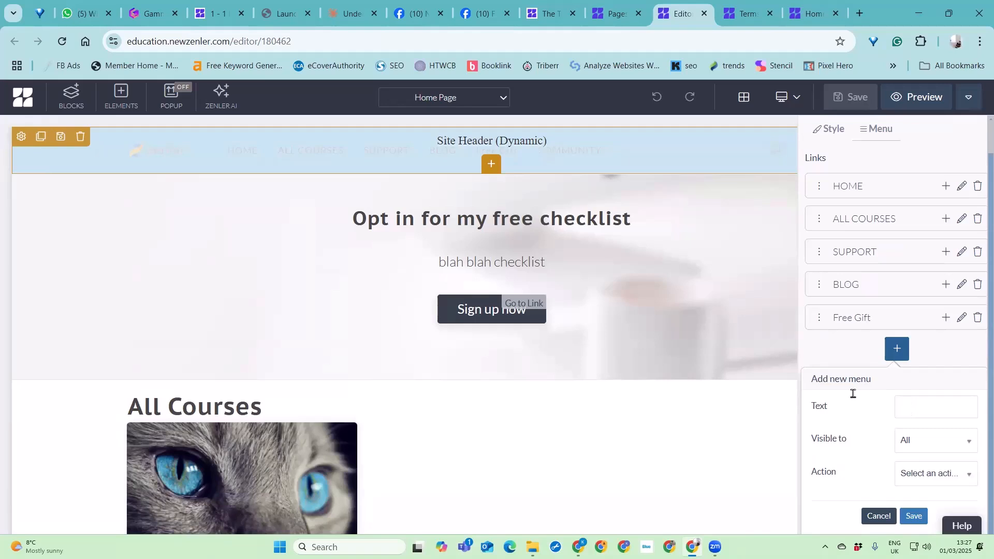
left_click(933, 410)
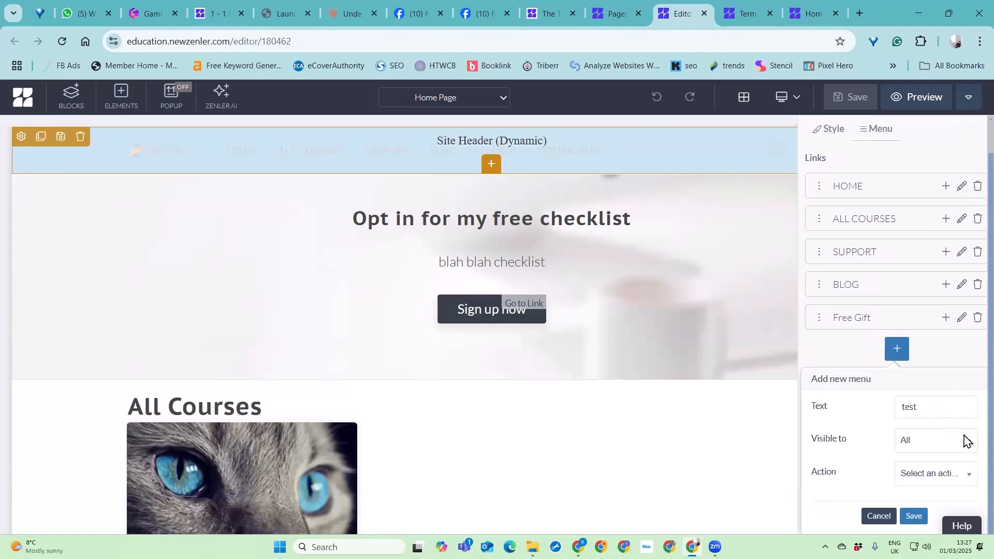
left_click(927, 445)
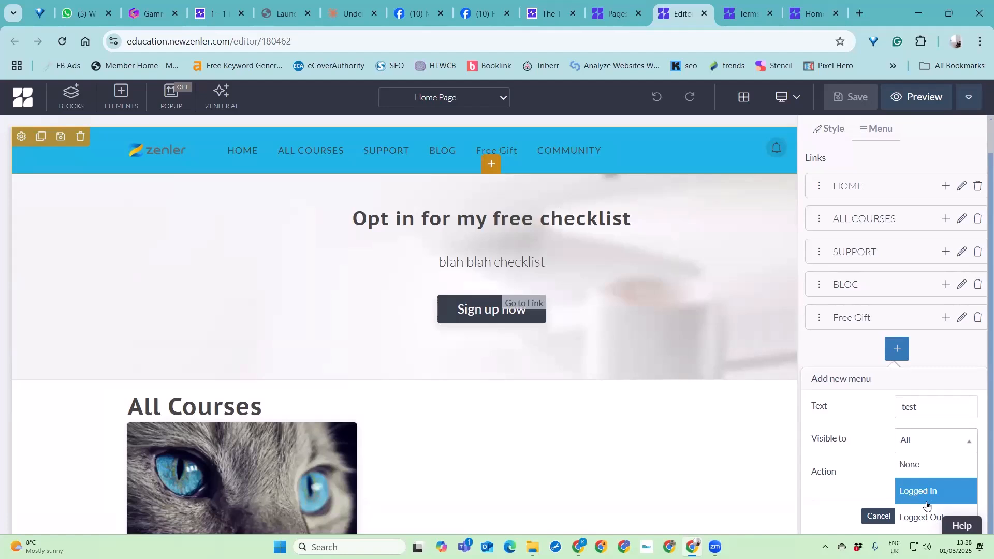
left_click(825, 495)
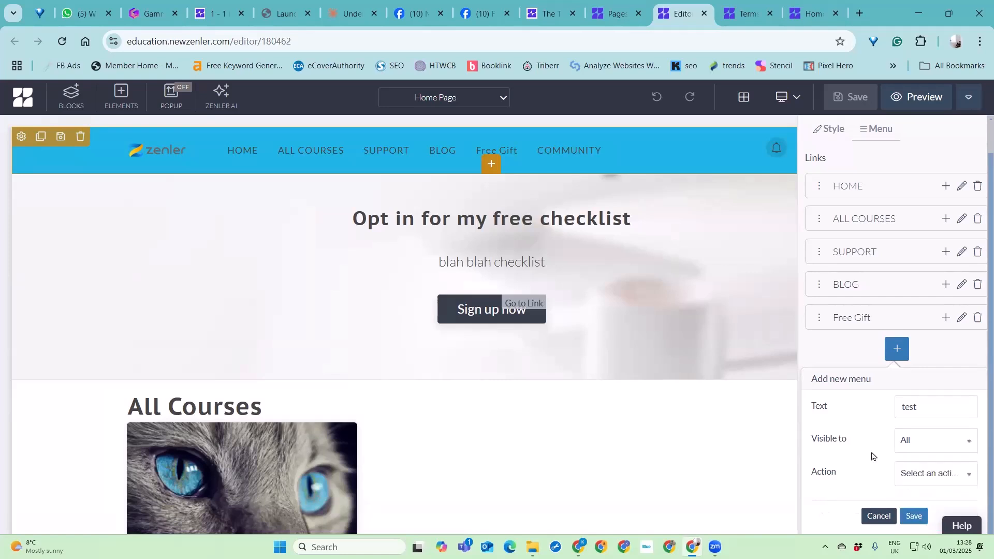
left_click(945, 475)
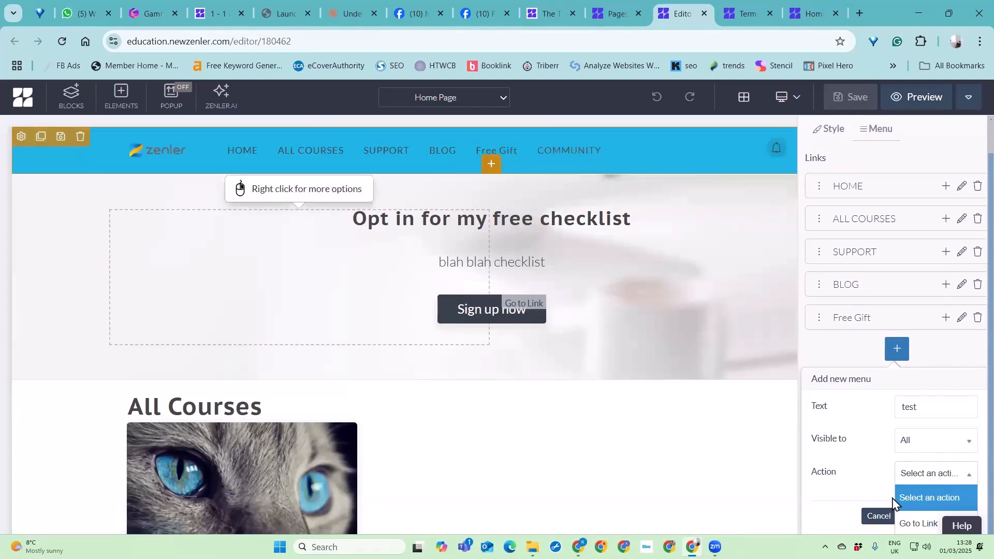
left_click(914, 523)
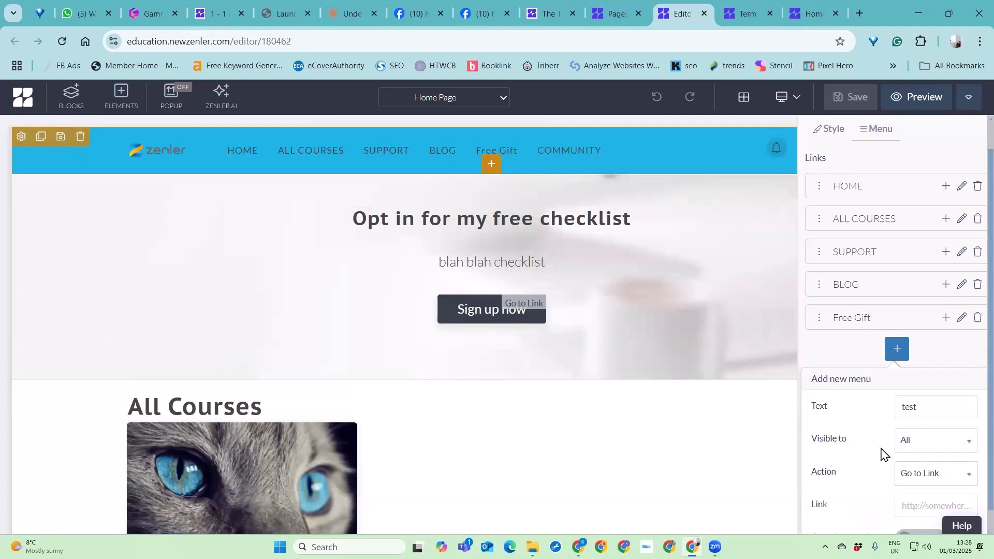
scroll(901, 466, "down", 1)
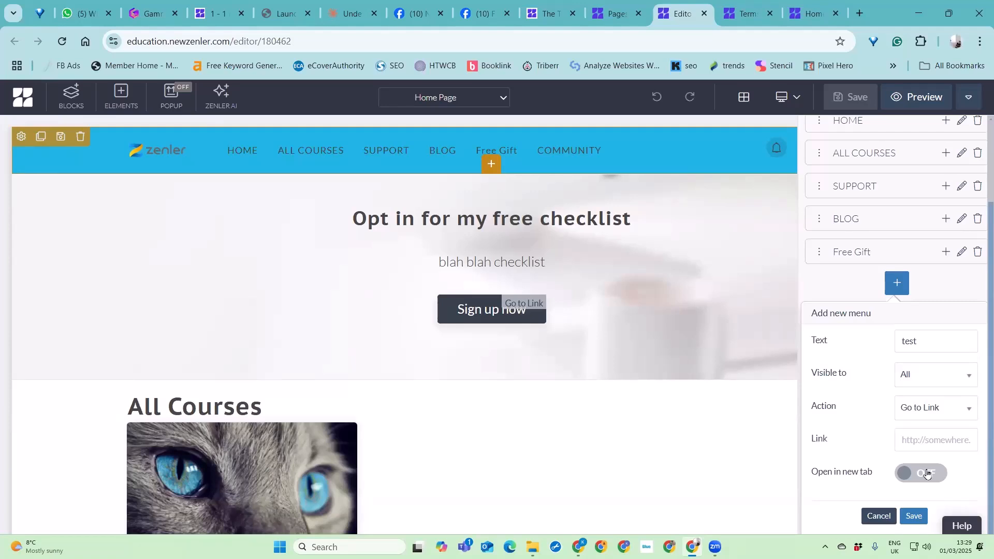
- Try clearing the link of the BLOG header menu item, and close the page editor without updating it
left_click(962, 221)
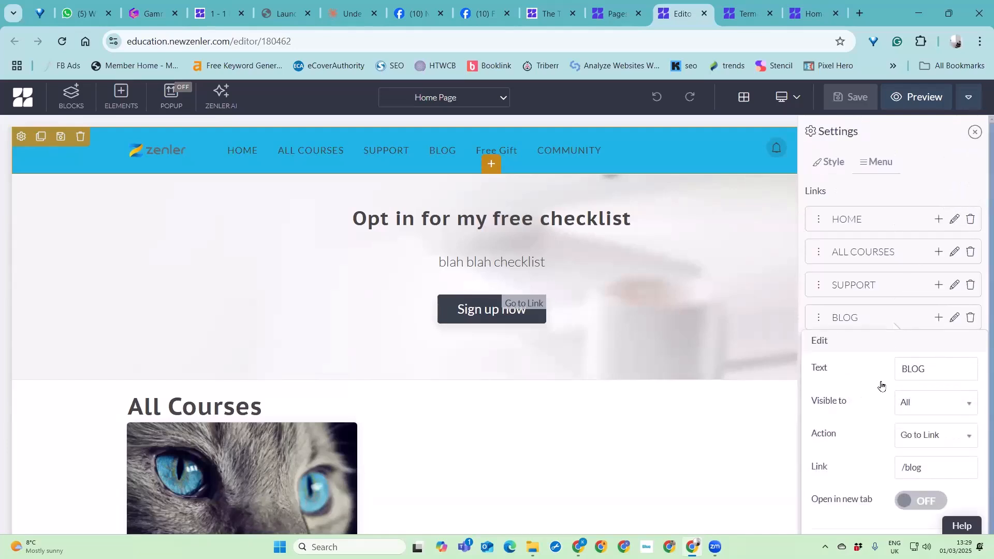
scroll(896, 409, "down", 1)
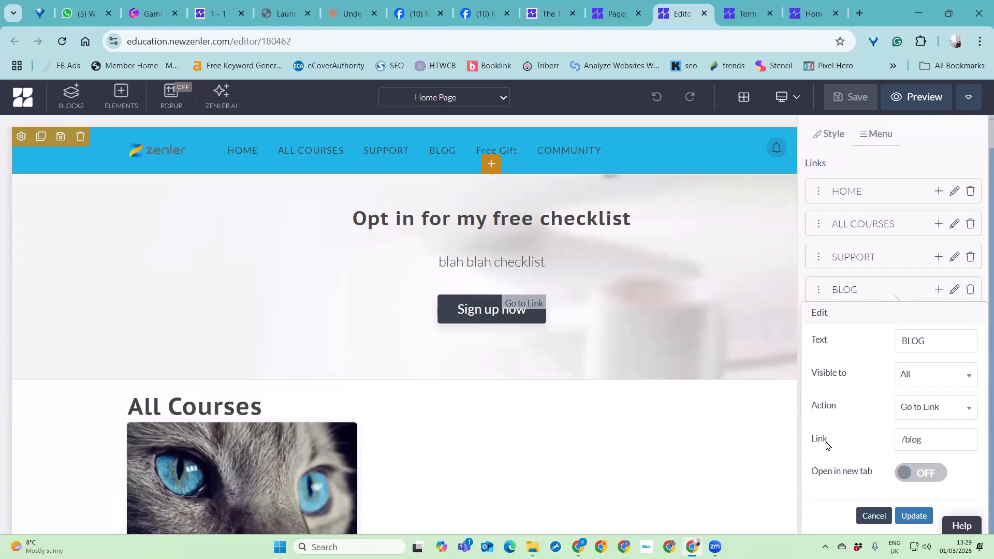
left_click(905, 446)
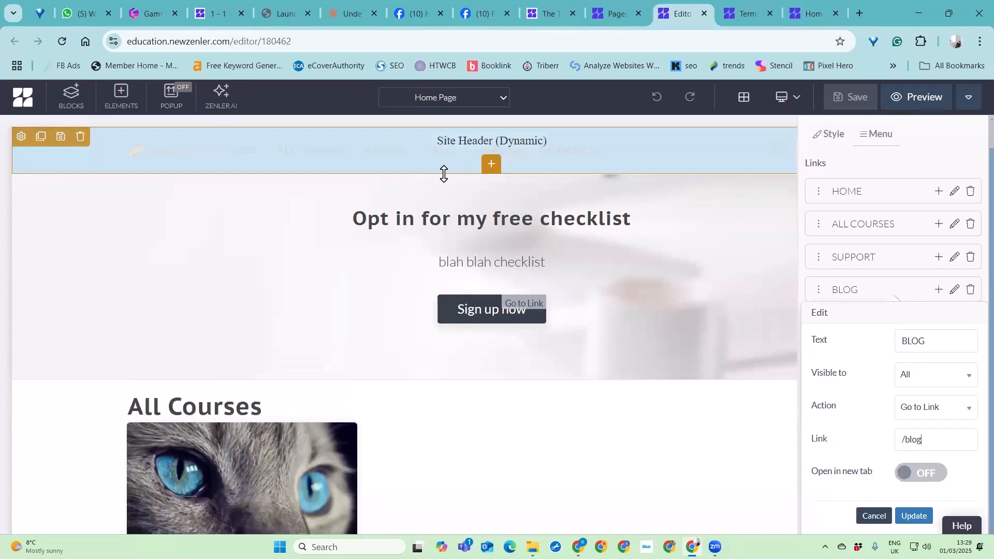
left_click_drag(948, 439, 892, 450)
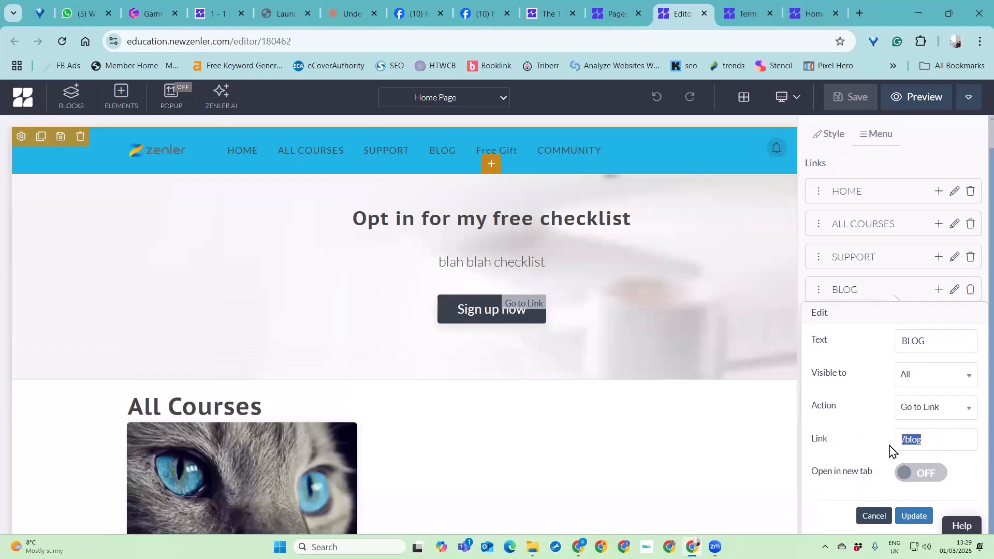
key("BackSpace")
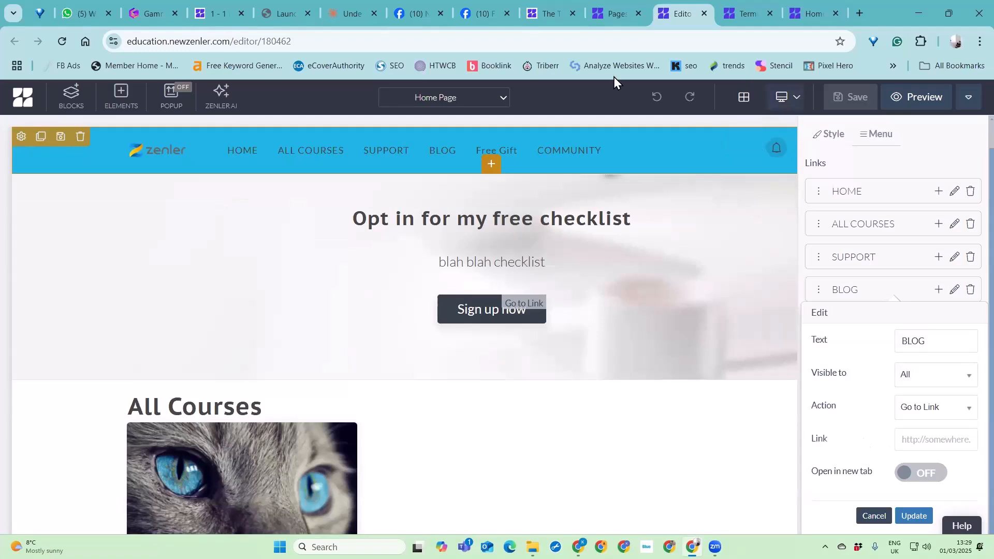
left_click(704, 13)
- Open the "test funnel" marketing funnel and view its optin and thank you page steps
scroll(466, 233, "up", 5)
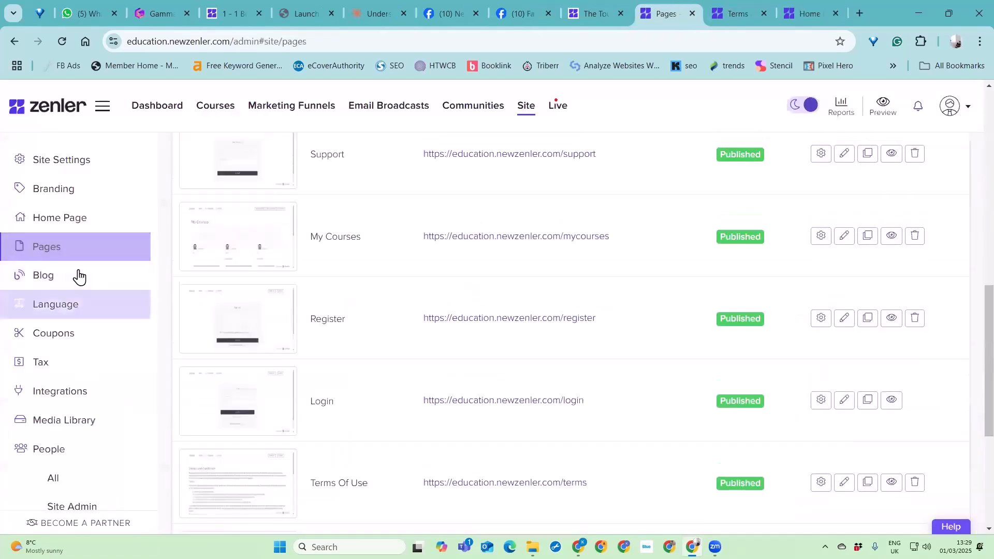
left_click(321, 119)
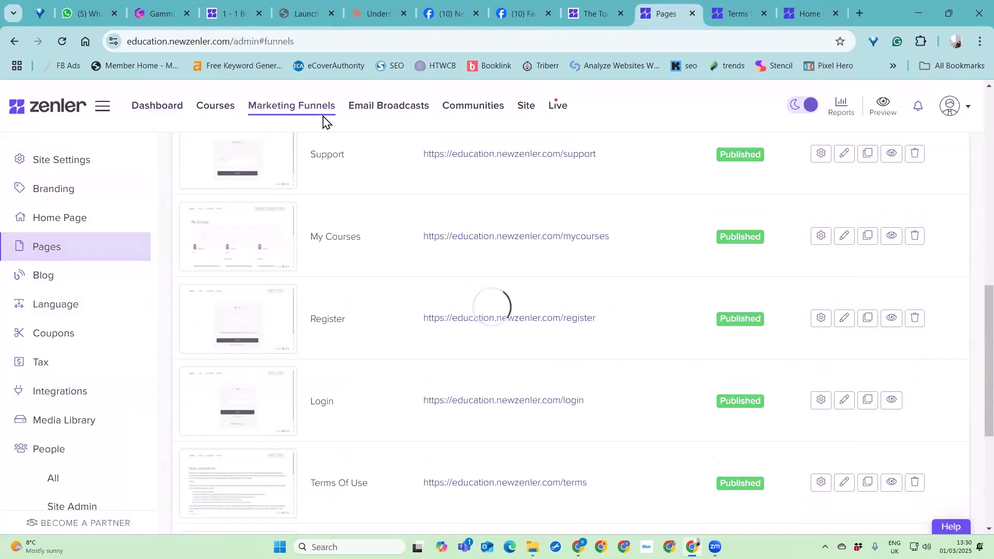
scroll(580, 381, "down", 2)
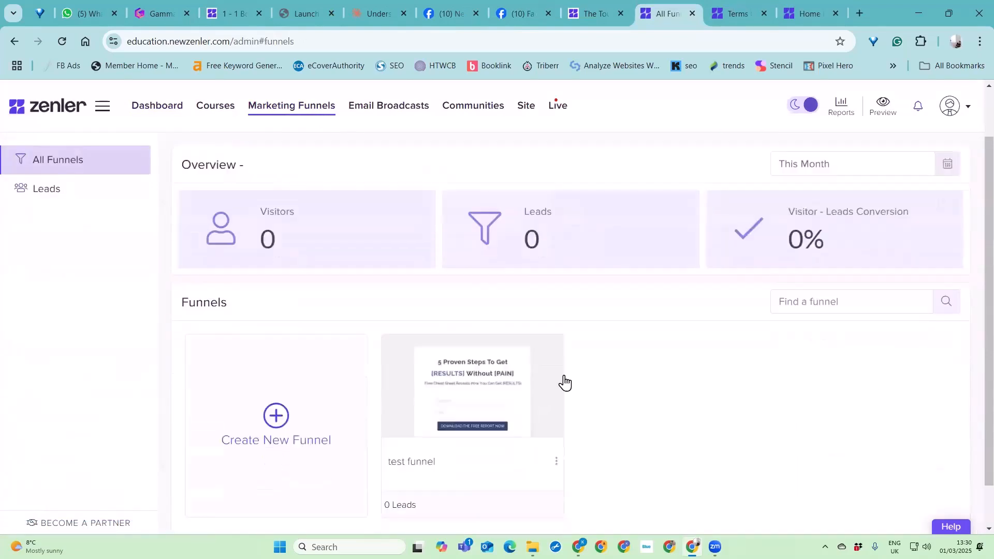
left_click(418, 420)
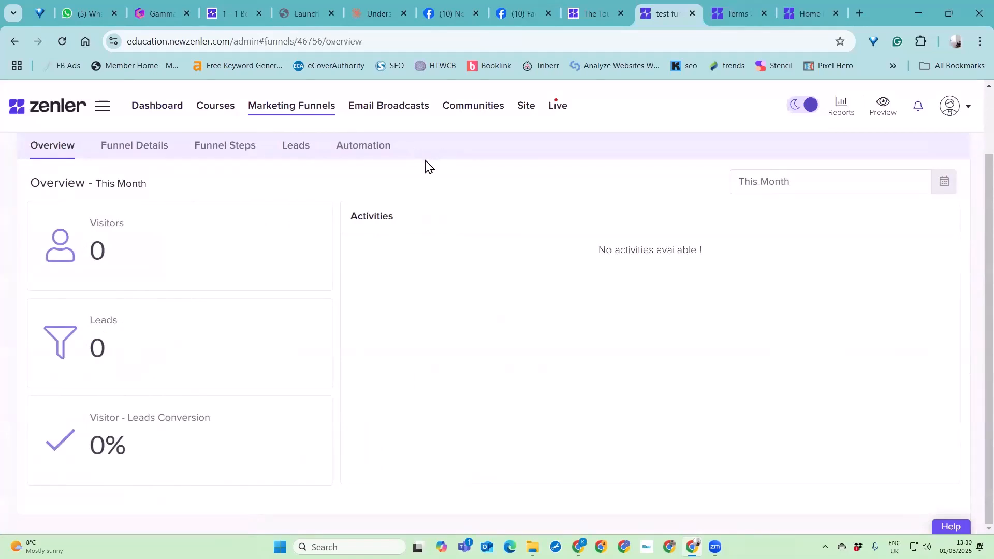
left_click(229, 145)
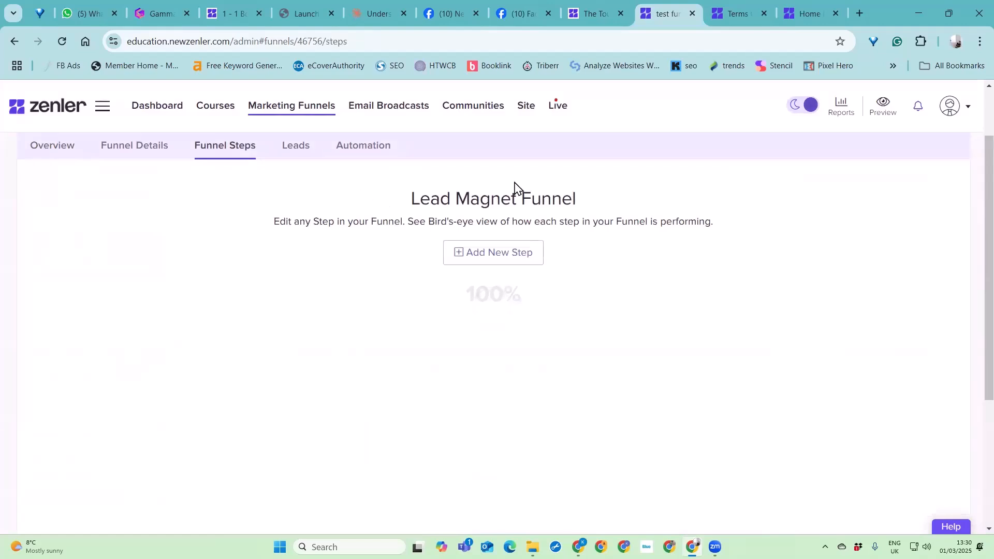
scroll(743, 301, "down", 1)
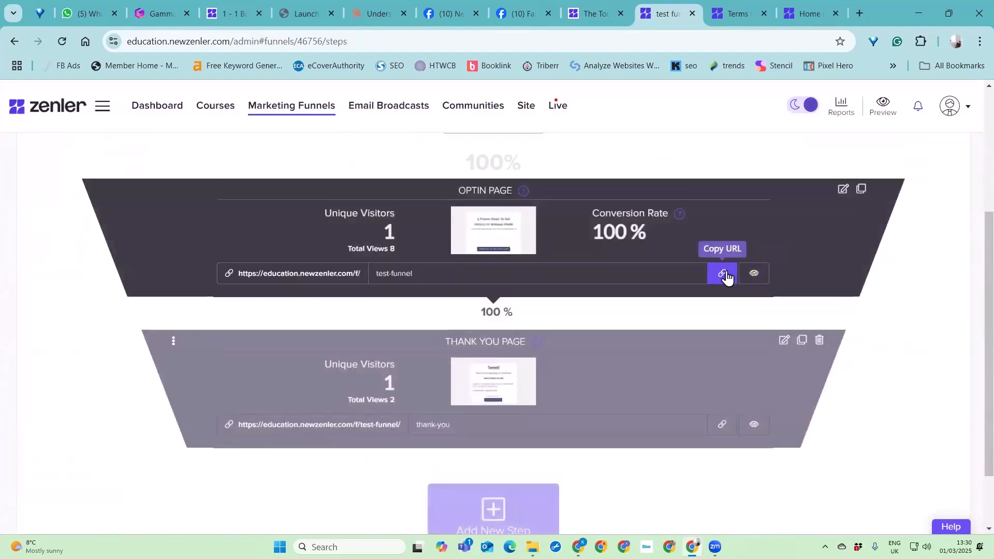
- Copy the URL of the funnel's optin page and preview that page
left_click(720, 276)
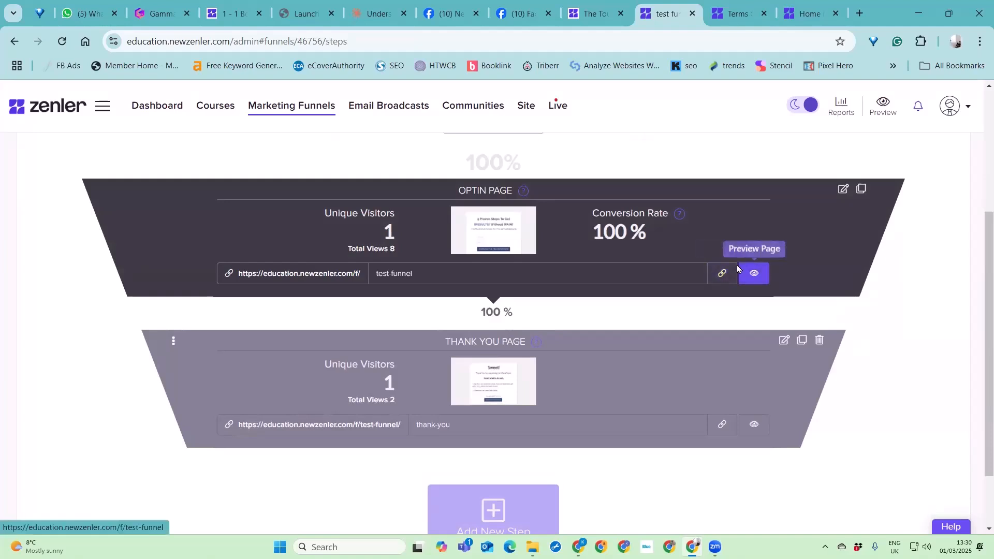
left_click(754, 273)
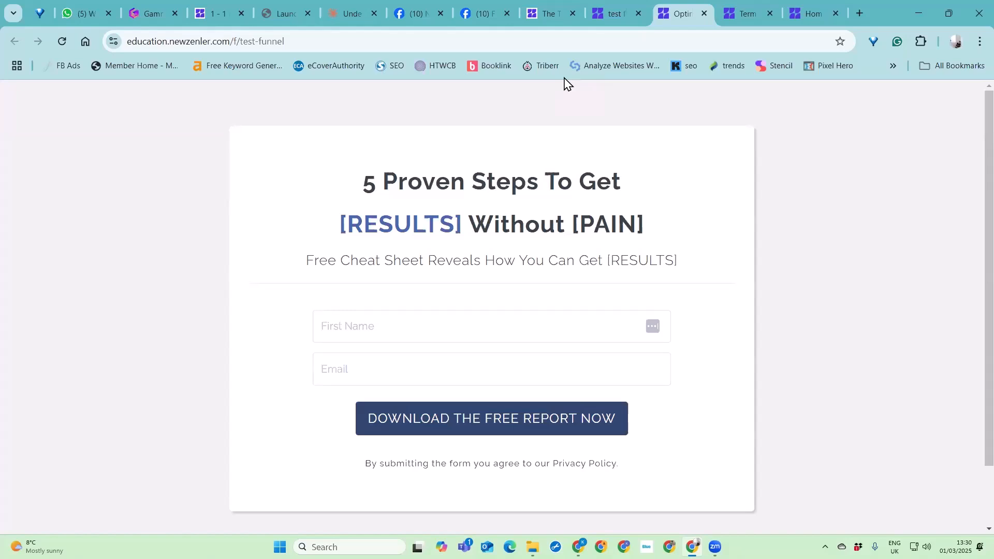
- Return from the optin page preview to the site administration and open the site's Home Page settings
left_click(616, 13)
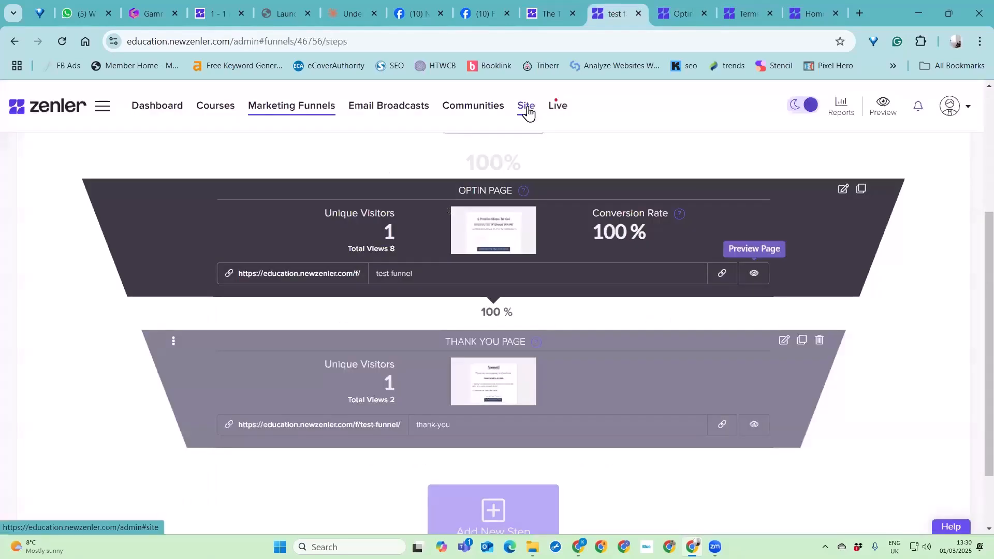
left_click(527, 107)
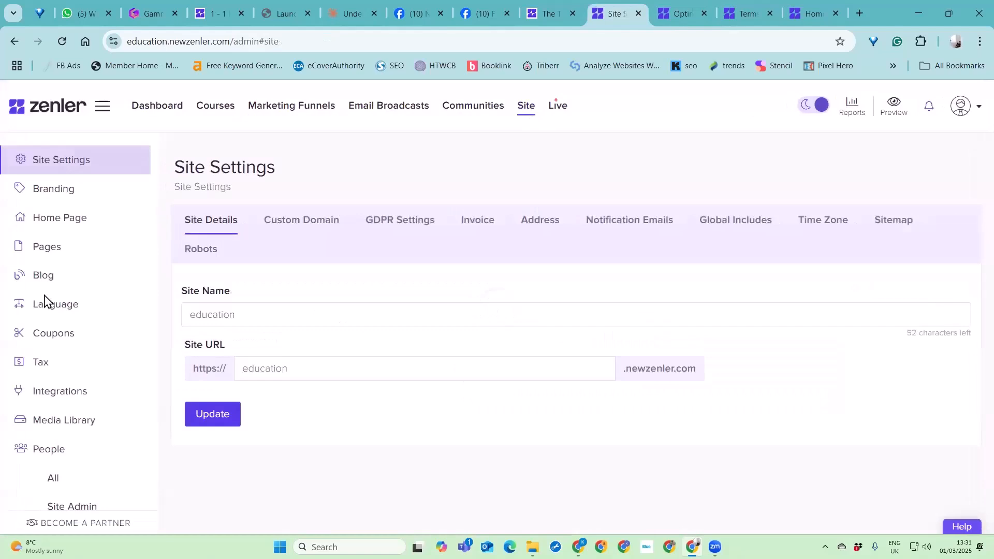
left_click(46, 230)
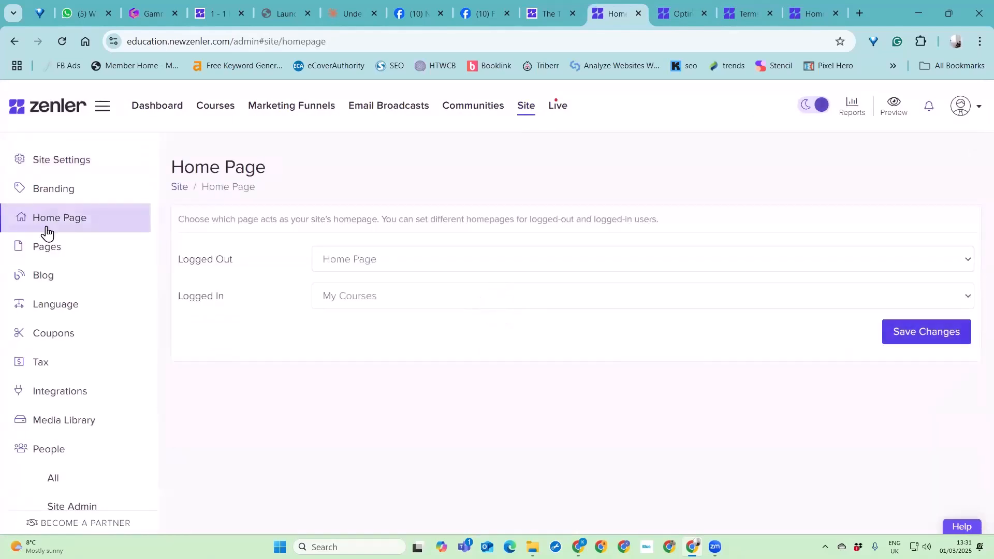